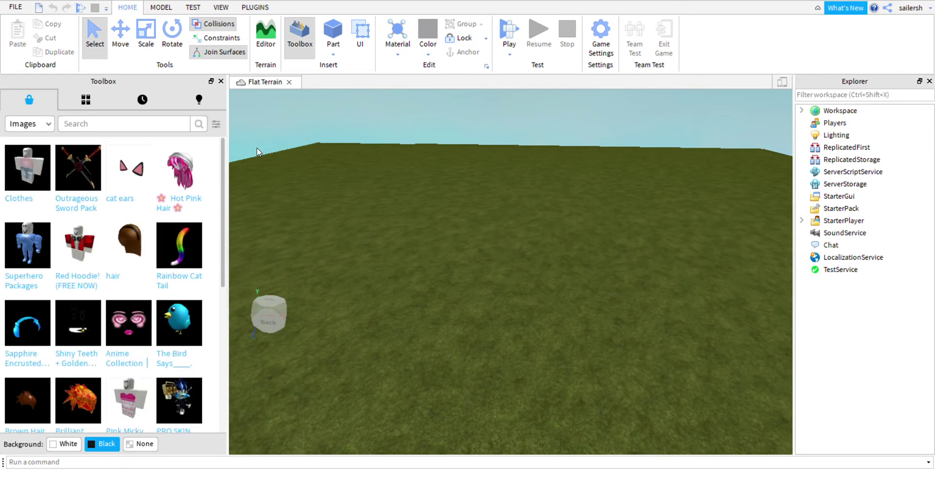
List the saved models from My Creations in the toolbox
left_click(34, 124)
left_click(39, 140)
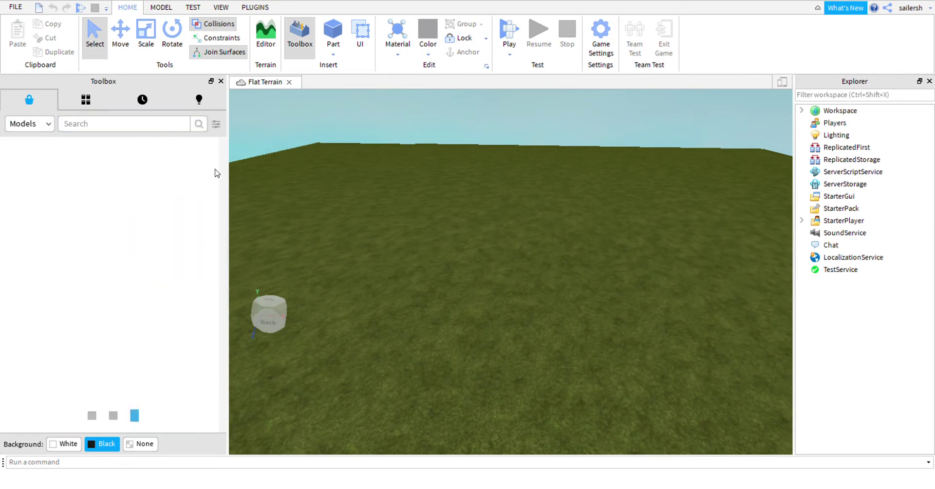
left_click(199, 107)
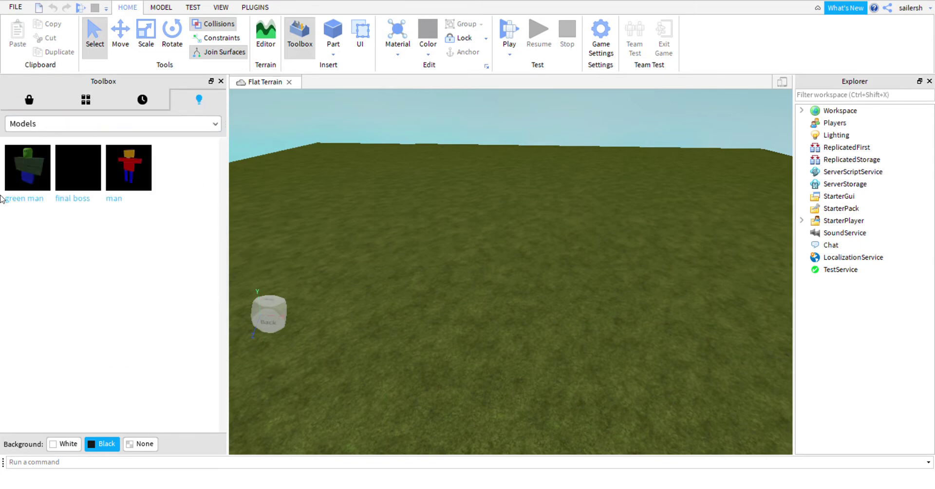
left_click(17, 171)
left_click_drag(503, 222, 532, 220)
left_click(47, 39)
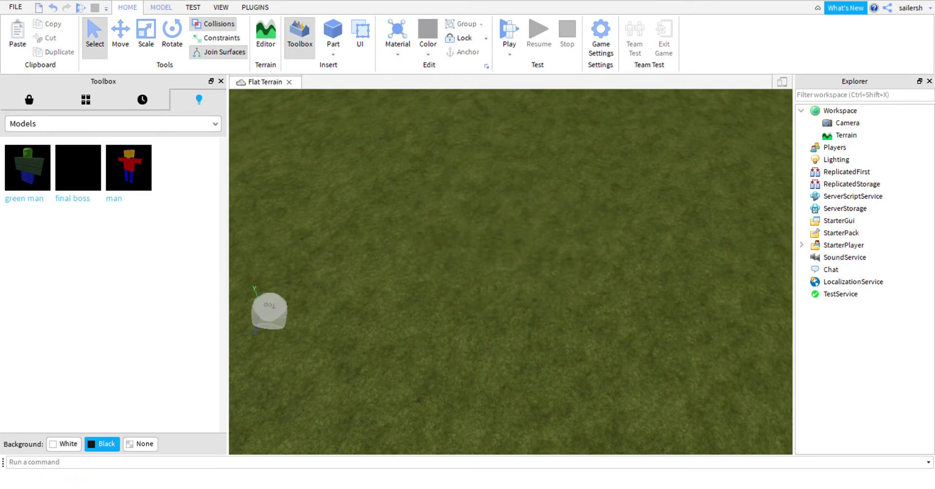
Insert the green man model onto the terrain and reposition it across the grass
left_click(23, 160)
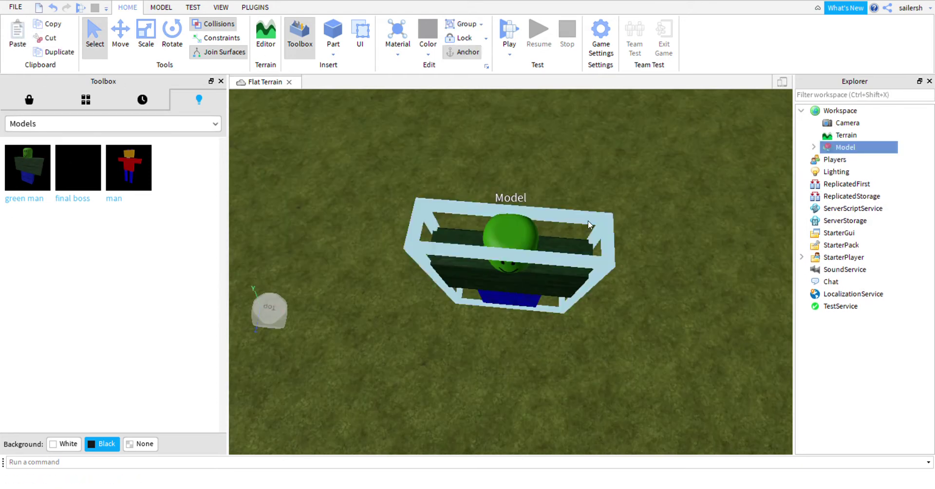
left_click_drag(563, 251, 532, 280)
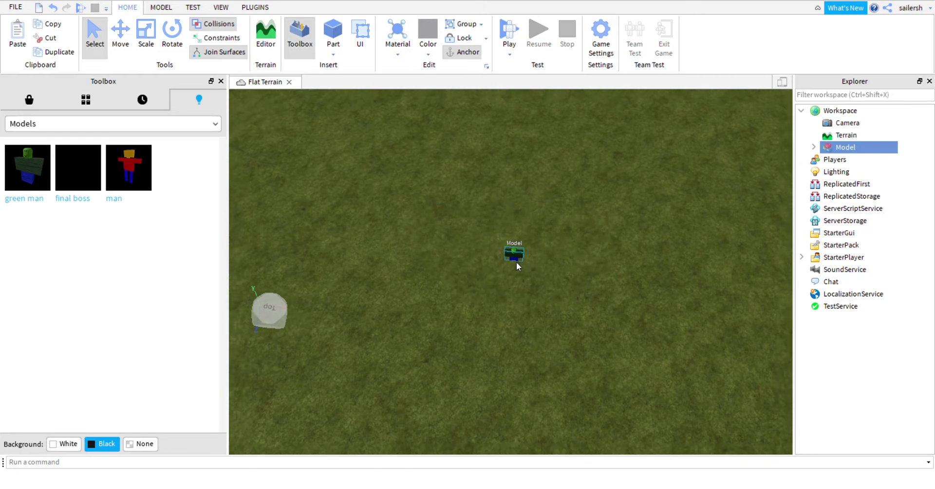
left_click(517, 264)
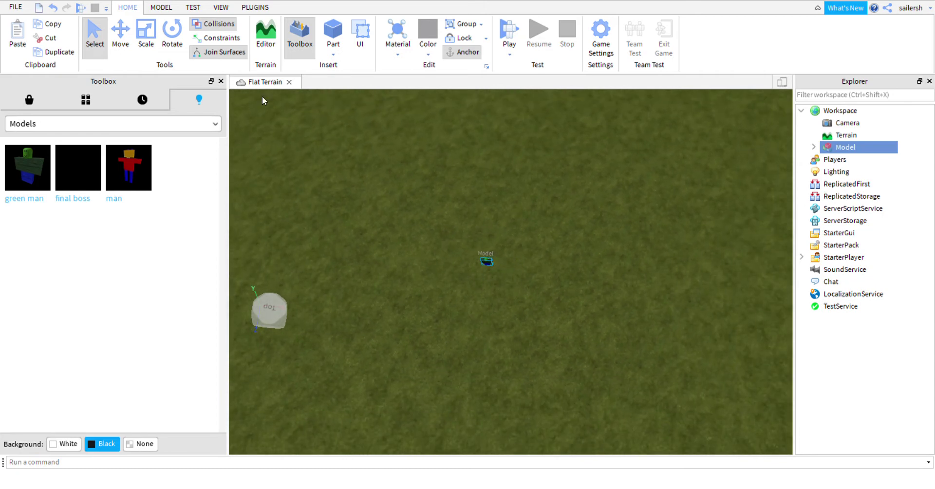
Scale the green man model up to several times its inserted size
left_click(146, 34)
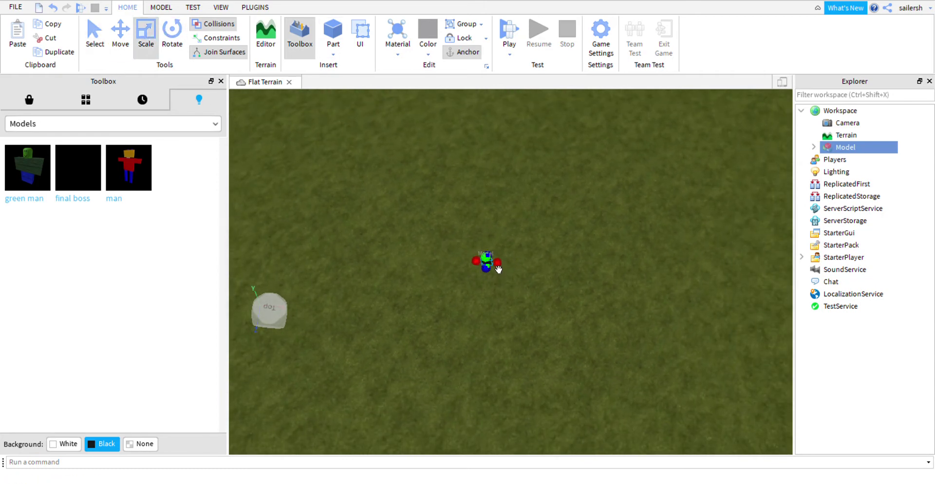
left_click_drag(504, 274, 496, 216)
left_click(487, 295)
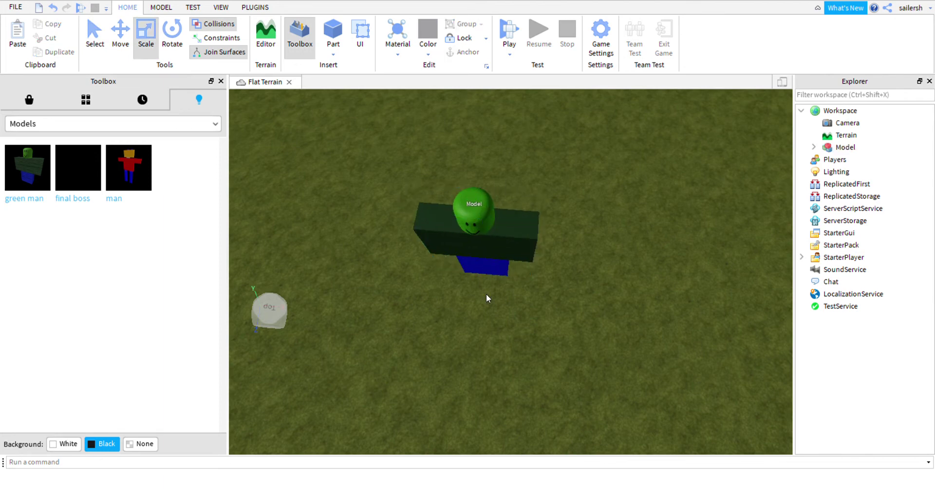
key("a")
key("s")
scroll(486, 294, "up", 5)
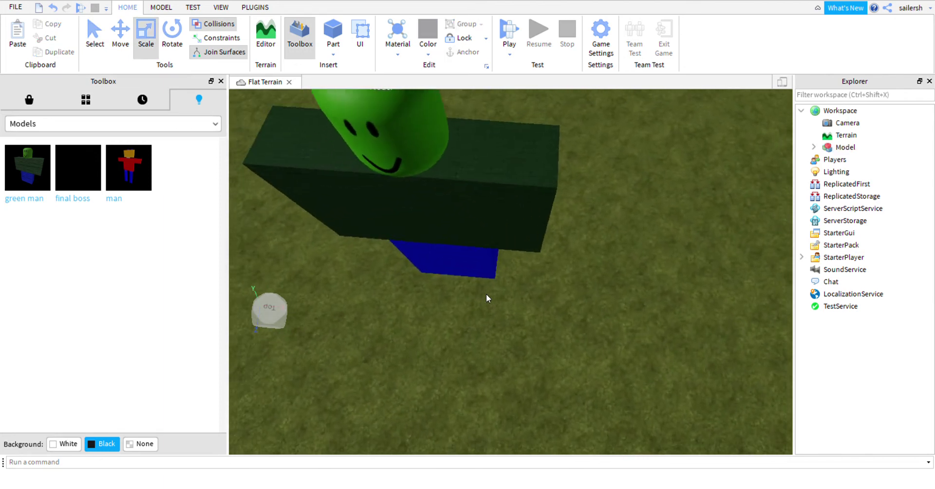
scroll(486, 294, "down", 5)
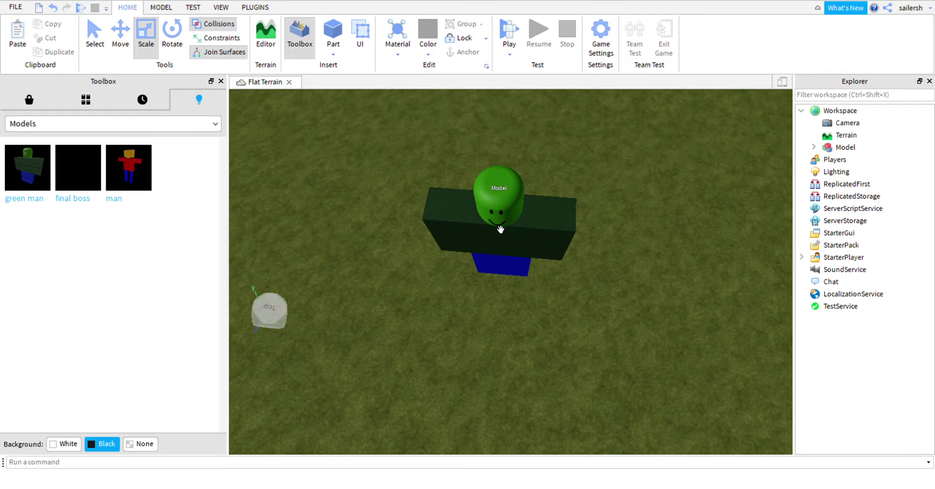
Move the enlarged green man model sideways across the terrain and deselect it
left_click_drag(500, 229, 600, 241)
mouse_move(856, 152)
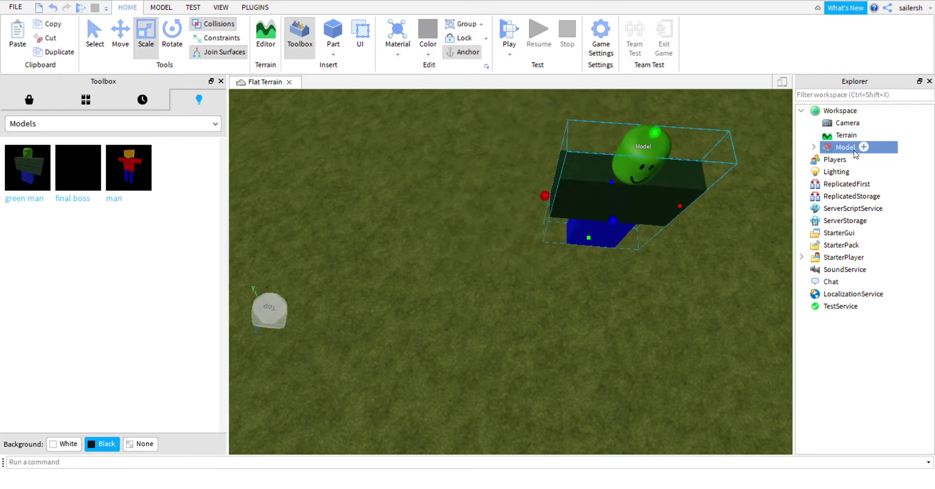
left_click(517, 329)
left_click(161, 7)
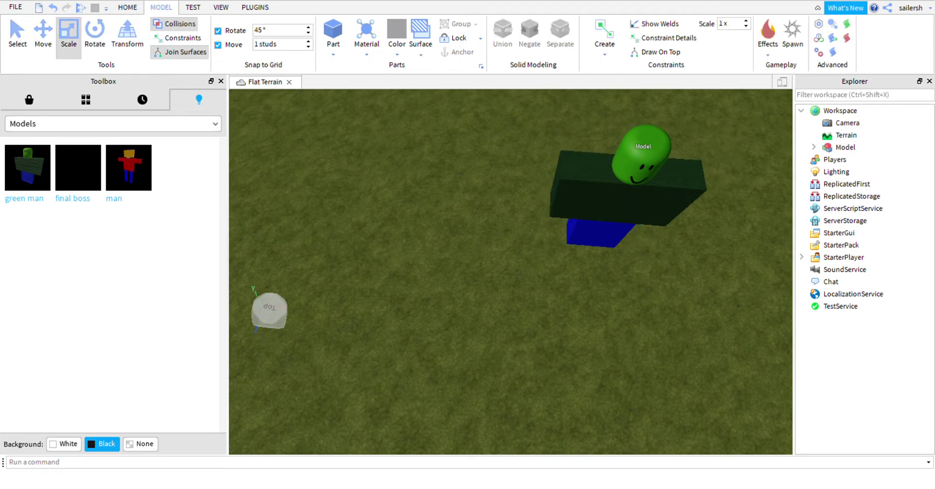
left_click(202, 7)
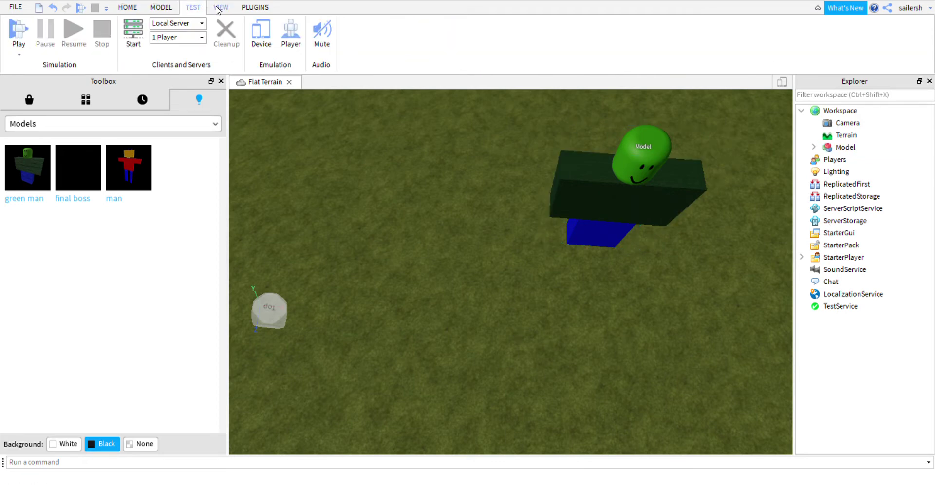
left_click(128, 7)
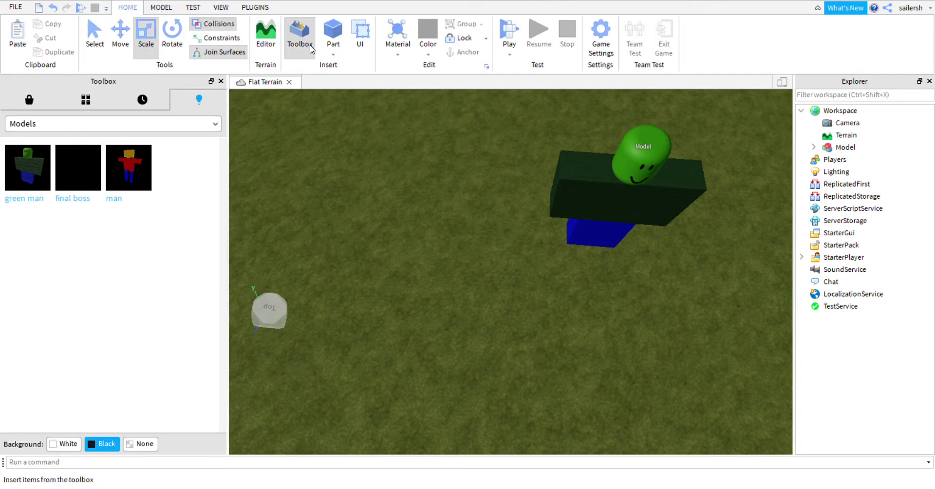
Insert a sphere part on the grass in front of the green man and colour it green
left_click(333, 54)
left_click(344, 78)
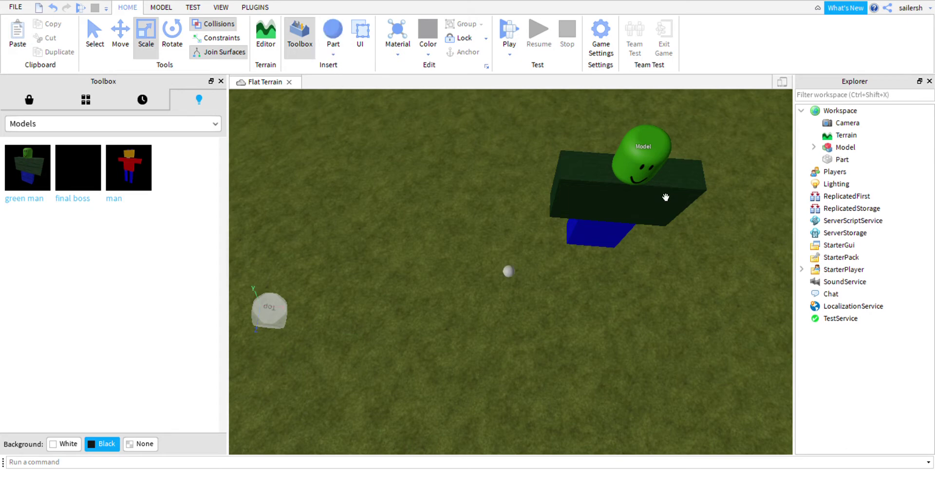
left_click(509, 272)
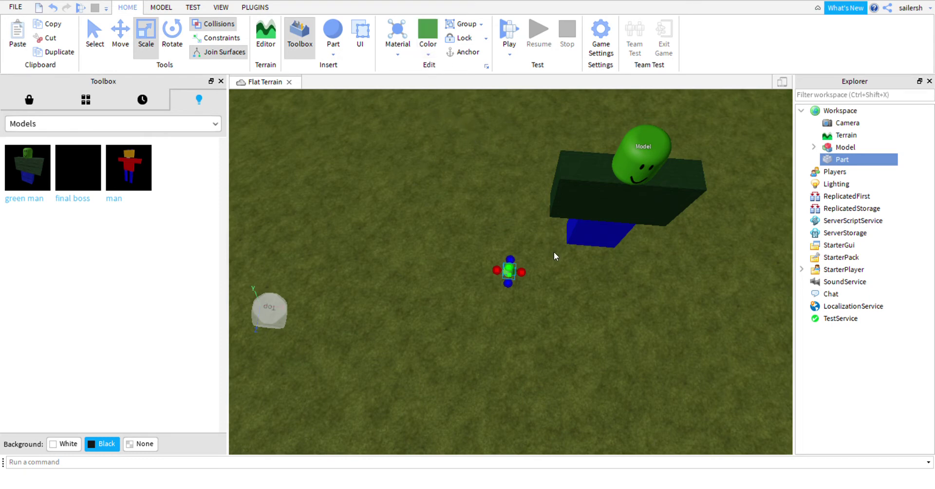
left_click(577, 294)
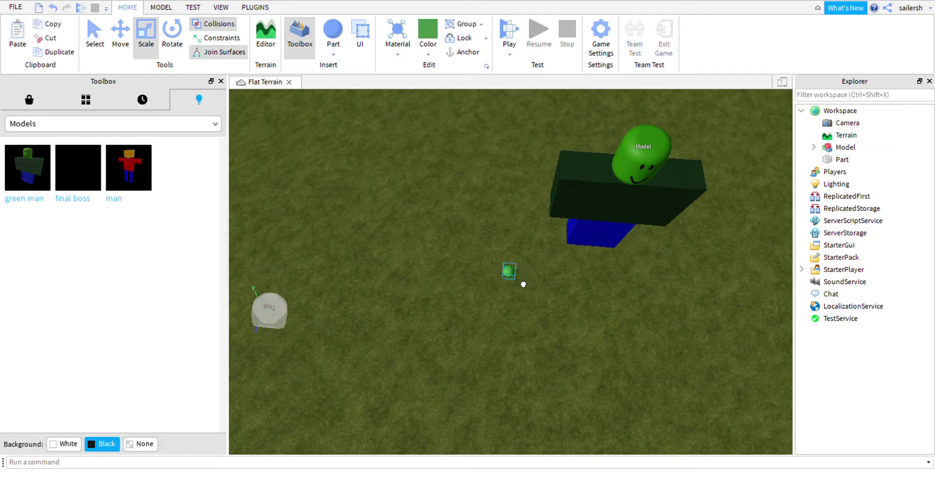
Scale the green sphere up until it is nearly as tall as the green man
left_click(509, 270)
left_click_drag(523, 277, 403, 298)
key("a")
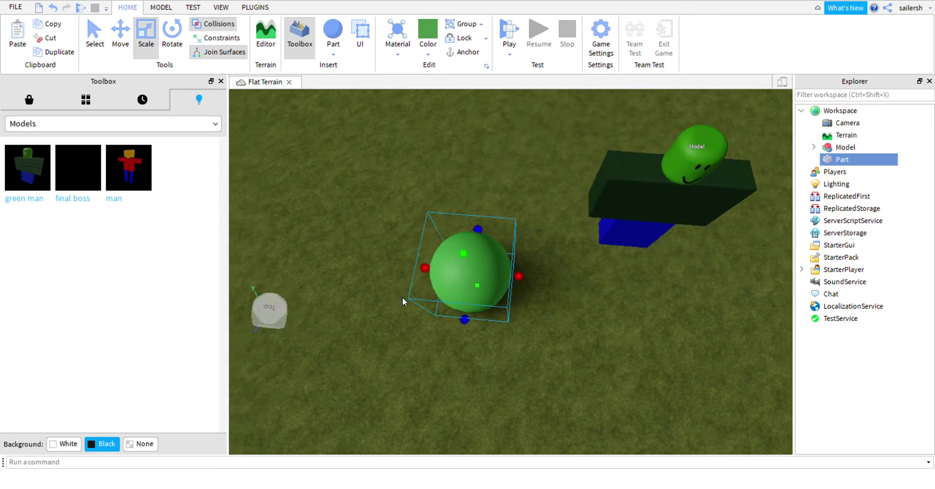
key("s")
key("d")
Move the green sphere around the terrain with the Move tool and cut it from the workspace
key("ctrl+1")
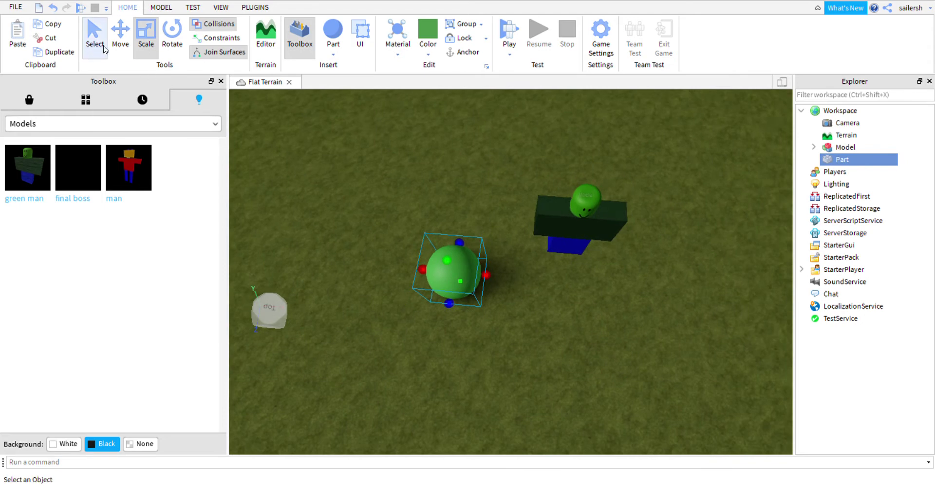
key("ctrl+2")
left_click_drag(437, 245, 412, 93)
left_click_drag(497, 232, 656, 223)
left_click_drag(605, 203, 584, 160)
left_click_drag(508, 206, 448, 151)
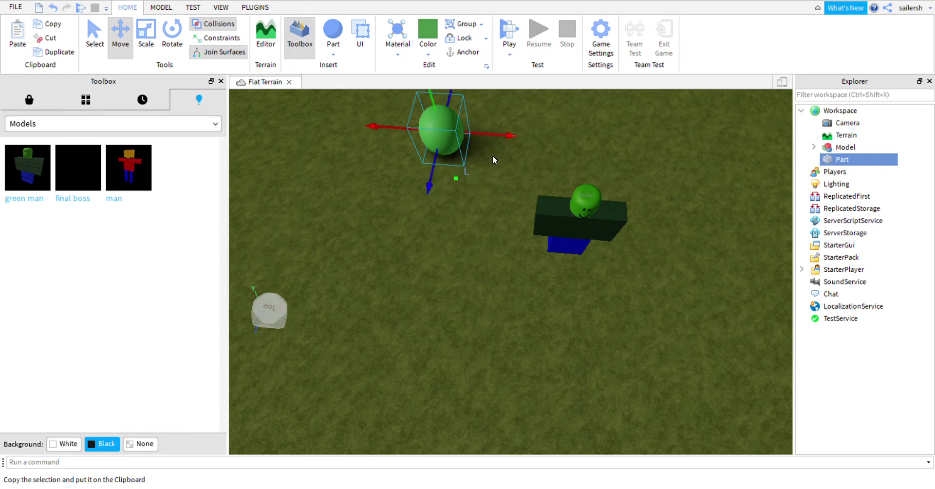
key("ctrl+x")
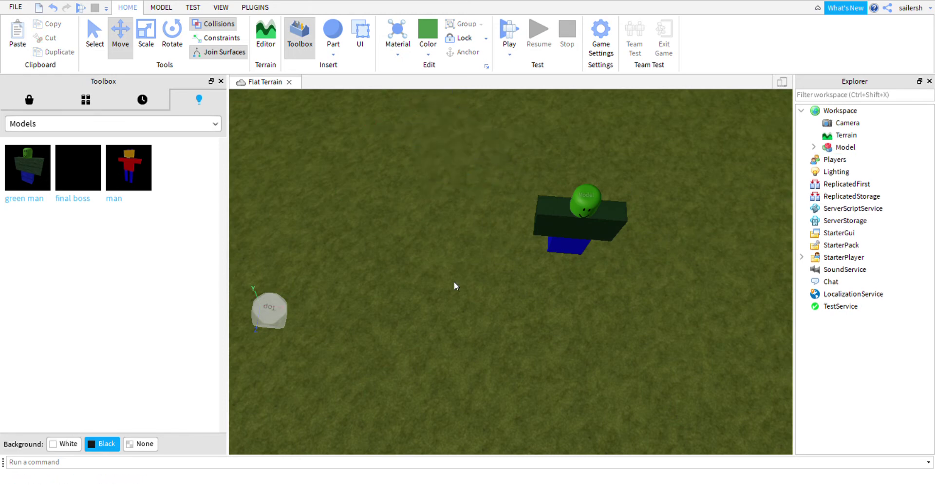
left_click(599, 222)
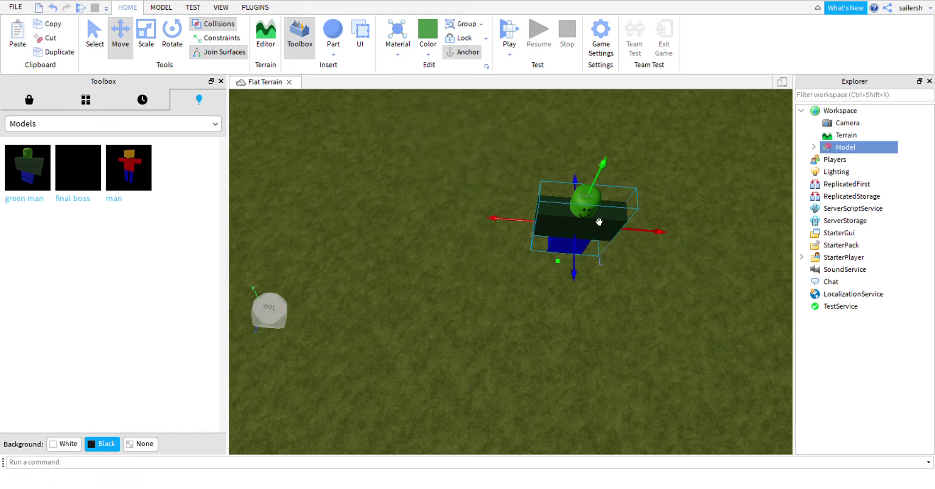
left_click(480, 324)
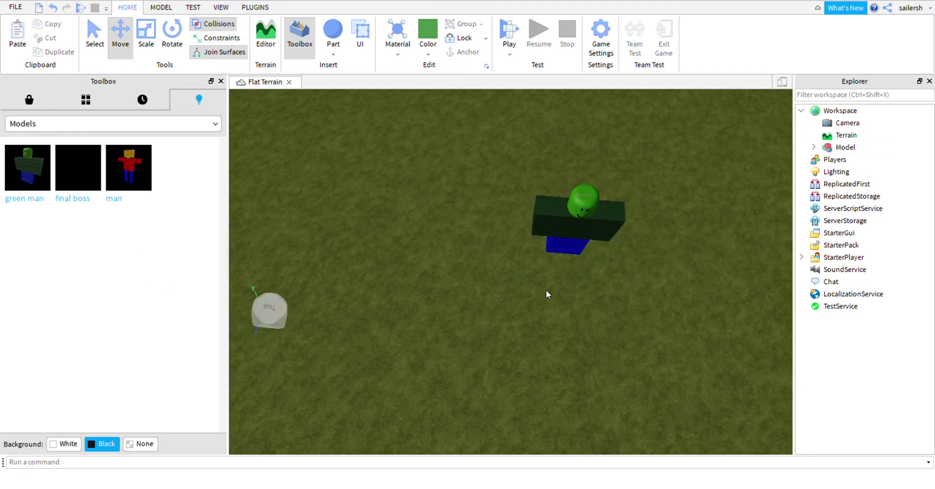
key("d")
key("w")
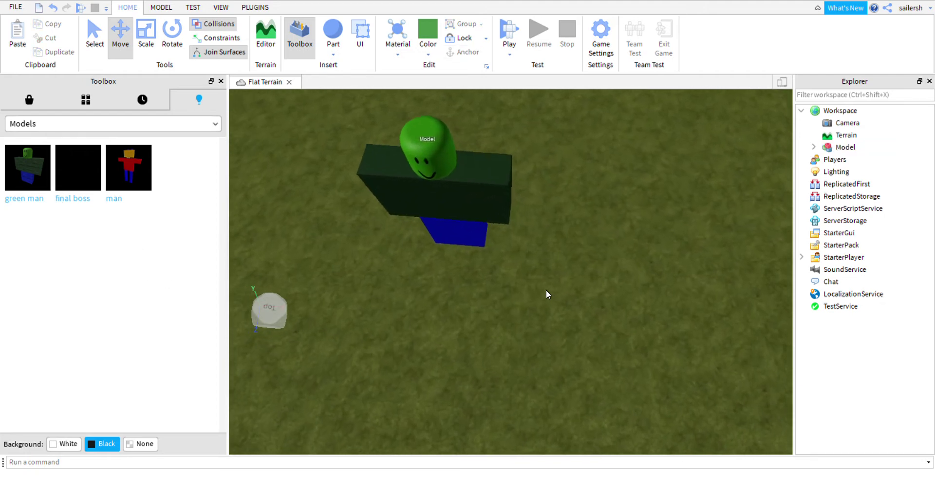
key("w")
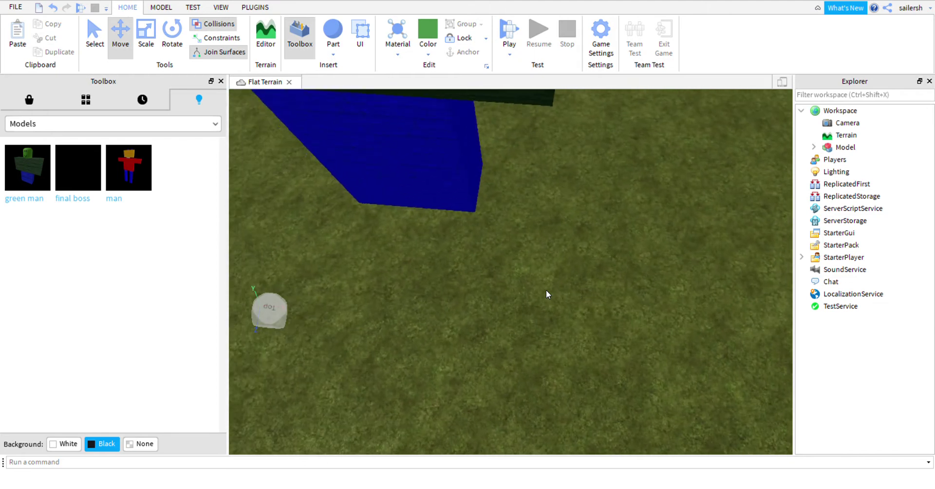
key("s")
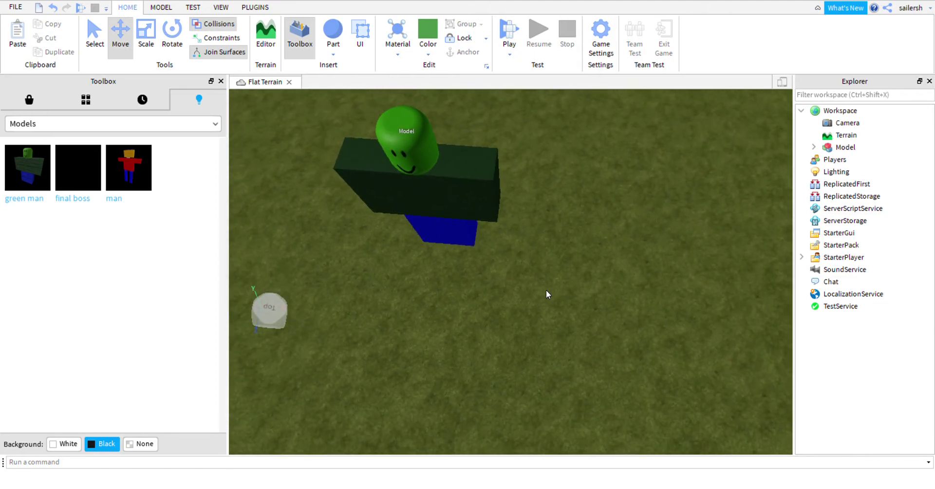
Rename the green man model in the Workspace as "hi welcome [="
left_click(854, 146)
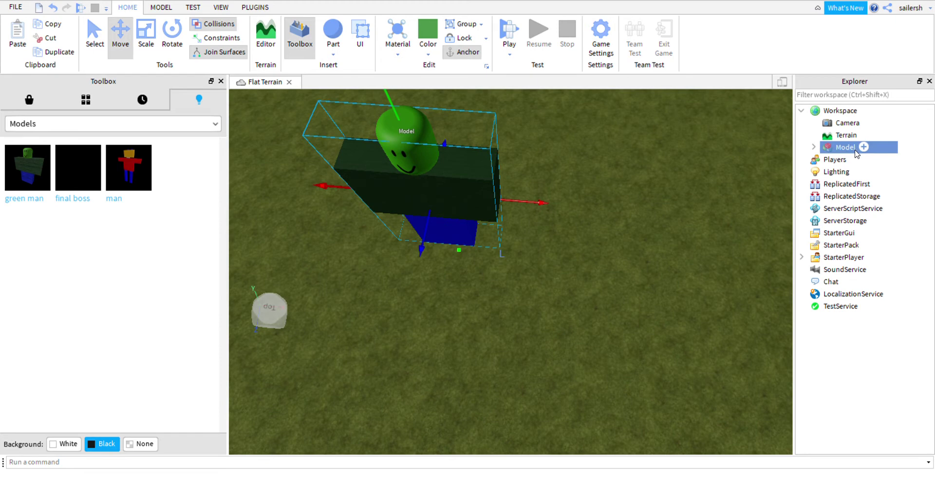
left_click(856, 149)
key("BackSpace")
type("hi welcom")
type("=")
key("BackSpace")
key("BackSpace")
type("=")
key("BackSpace")
key("BackSpace")
type("[=")
left_click(674, 197)
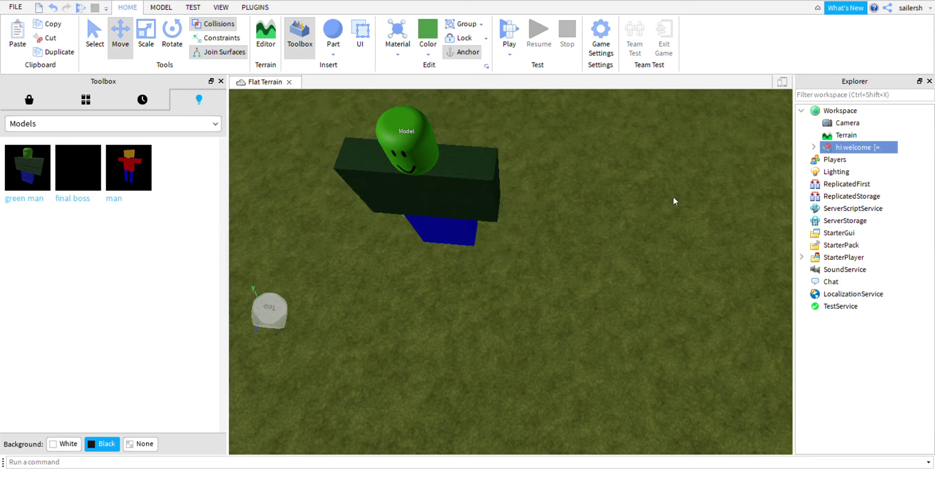
Move the renamed green man model to another spot on the grass, farther along the terrain
left_click(462, 197)
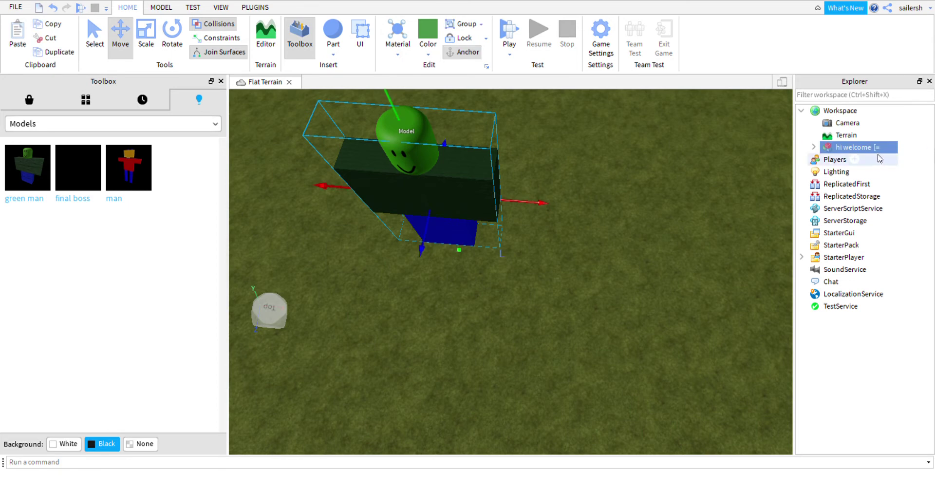
mouse_move(883, 151)
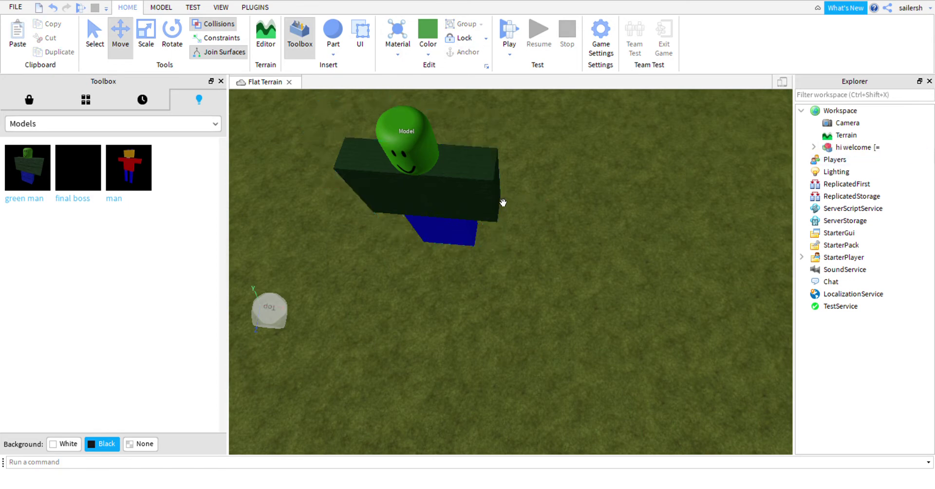
left_click_drag(501, 203, 576, 293)
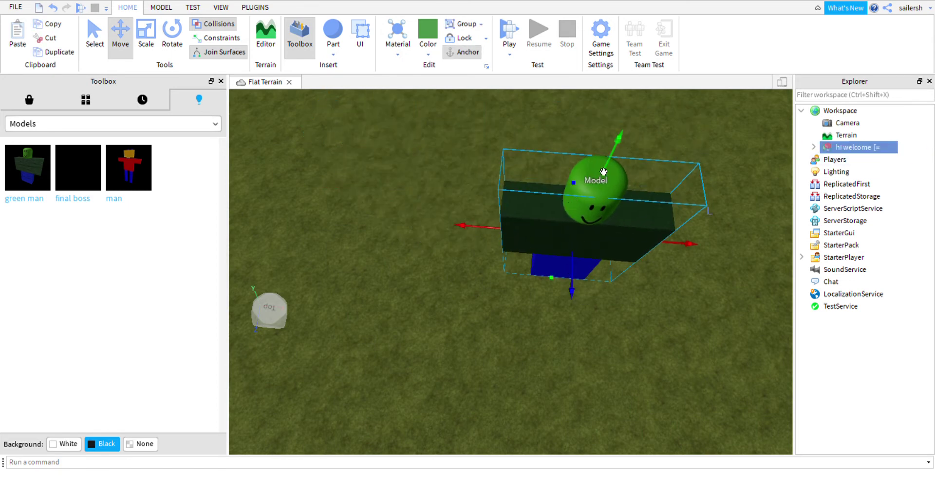
Scale the green man model down to roughly a third of its size and deselect it
key("ctrl+3")
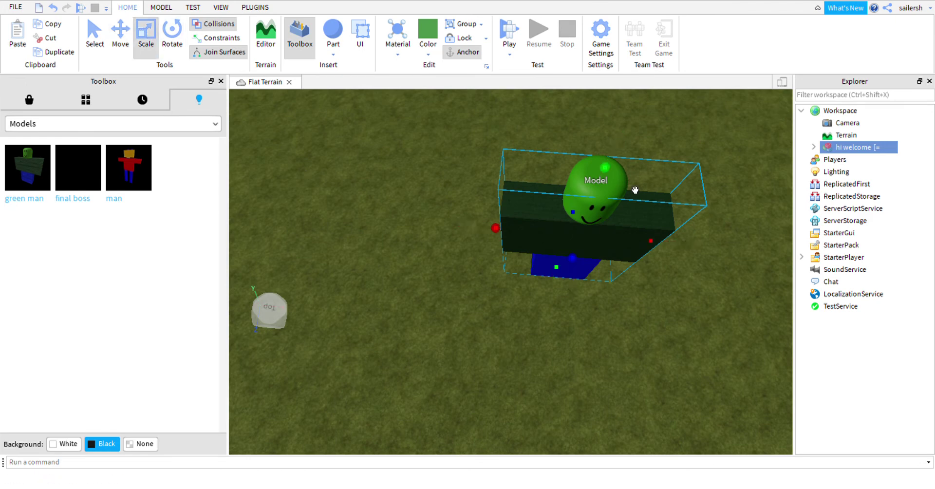
left_click_drag(604, 167, 594, 286)
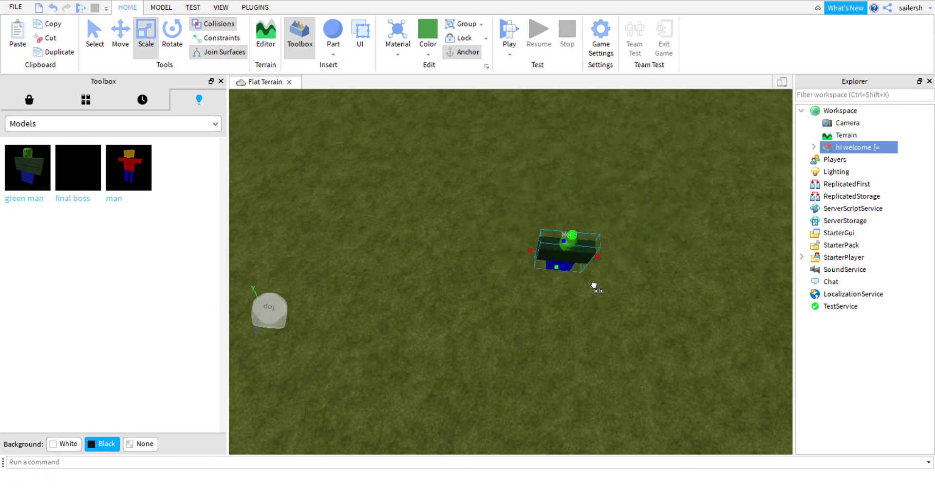
left_click(654, 301)
key("d")
key("w")
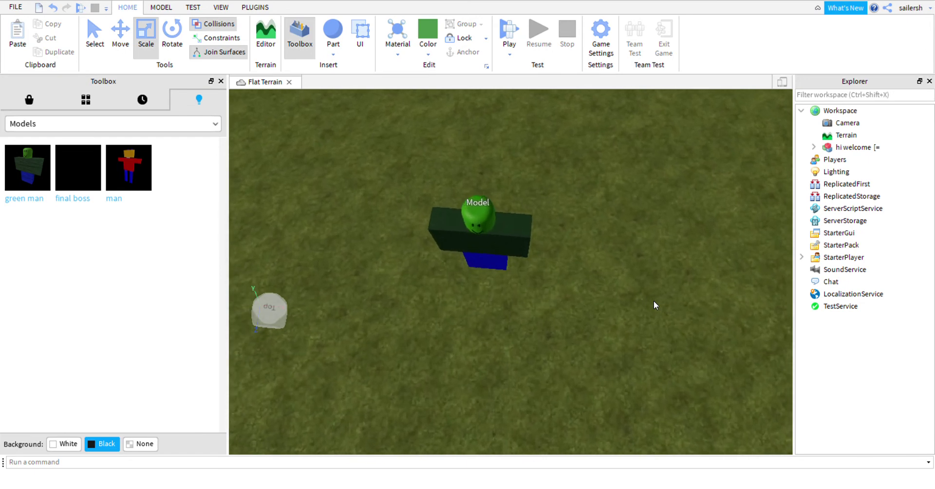
scroll(654, 300, "up", 3)
scroll(654, 300, "down", 2)
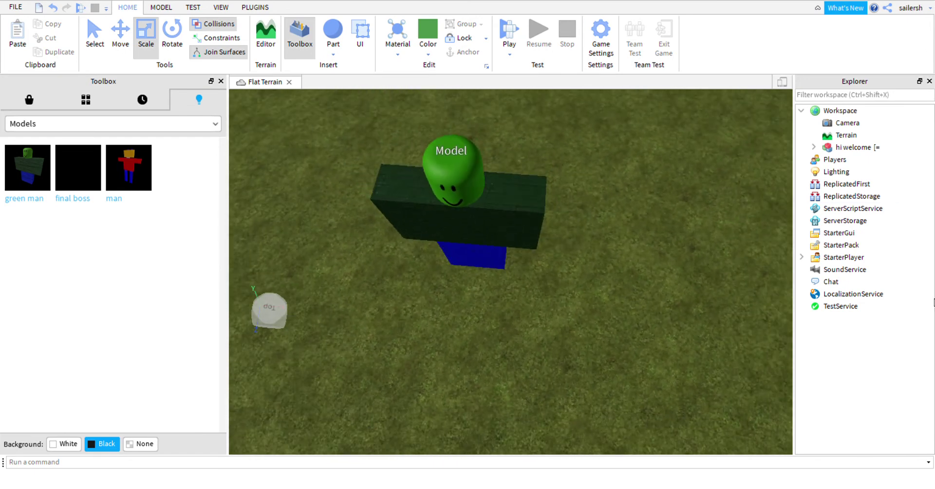
Playtest the place by walking and jumping the character near the green man model, and stop the test
left_click(869, 148)
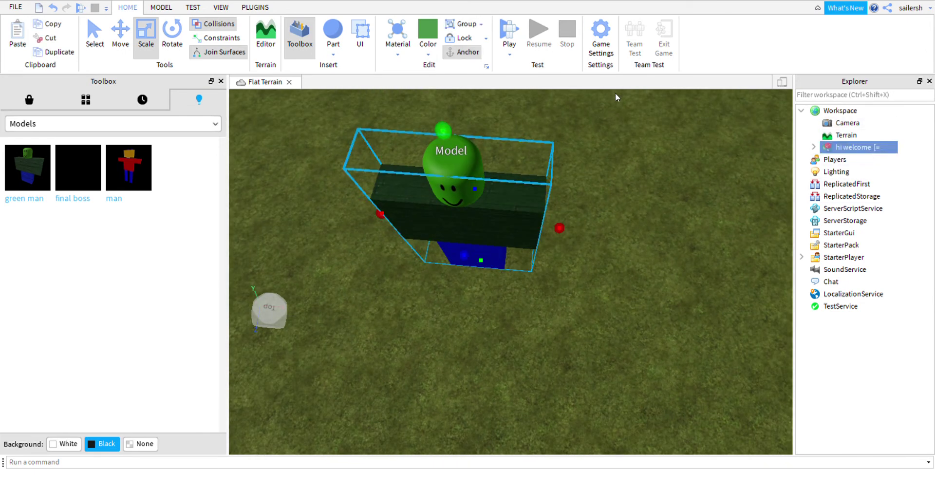
left_click(632, 192)
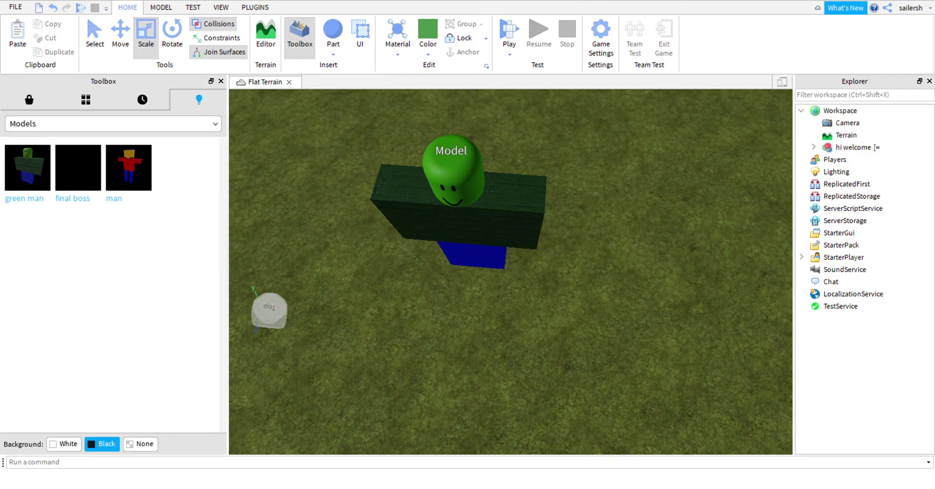
left_click(504, 28)
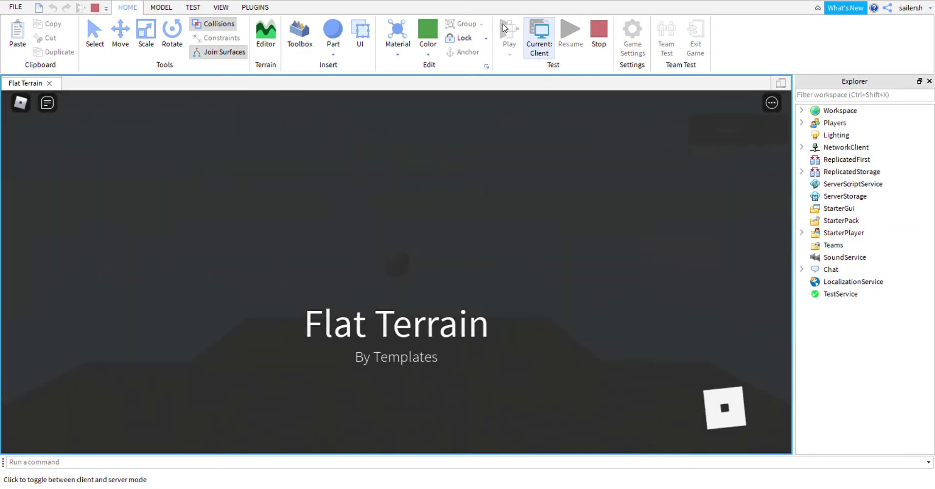
key("w")
key("Right")
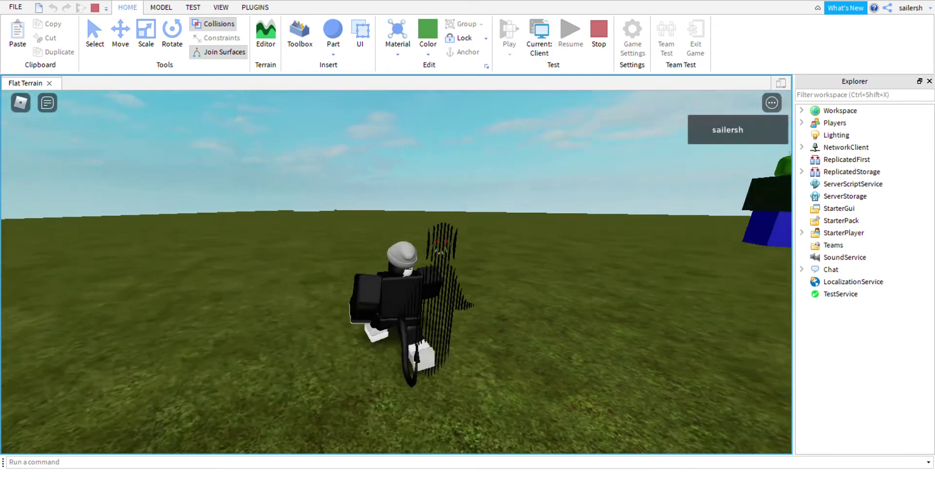
key("w")
key("space")
key("space")
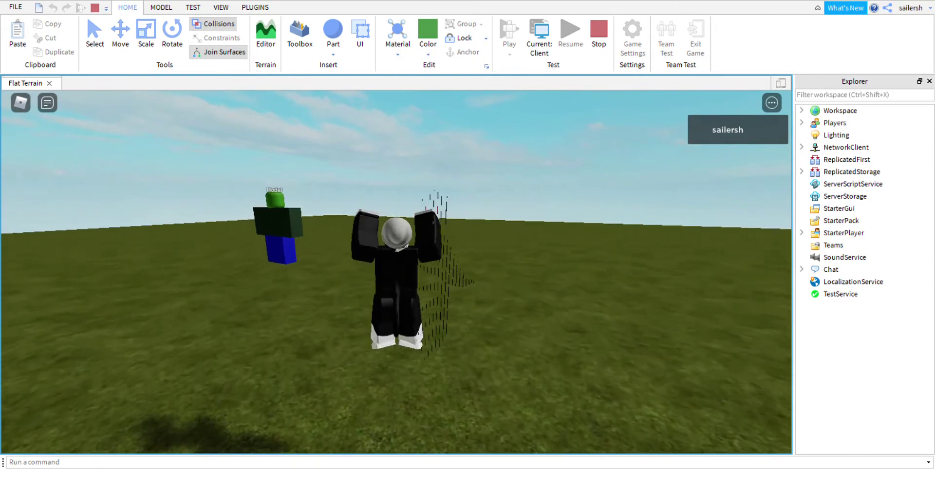
key("w")
key("space")
key("space")
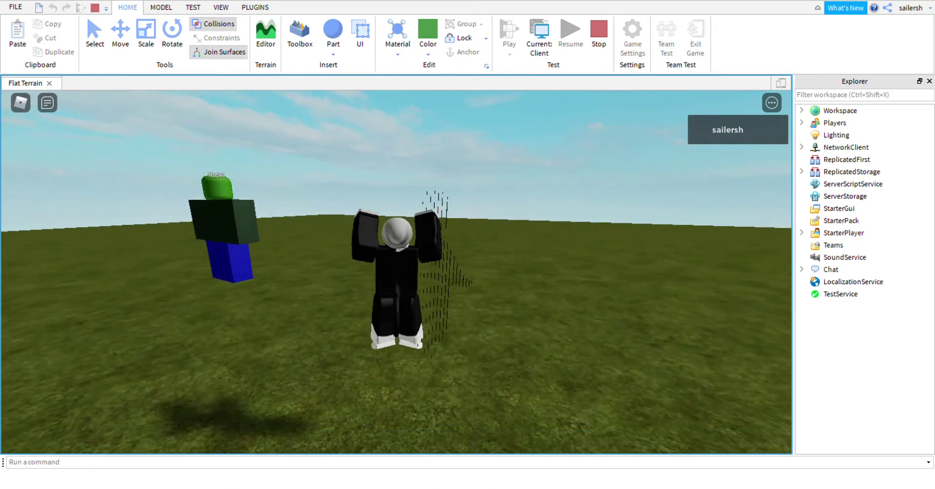
left_click(599, 30)
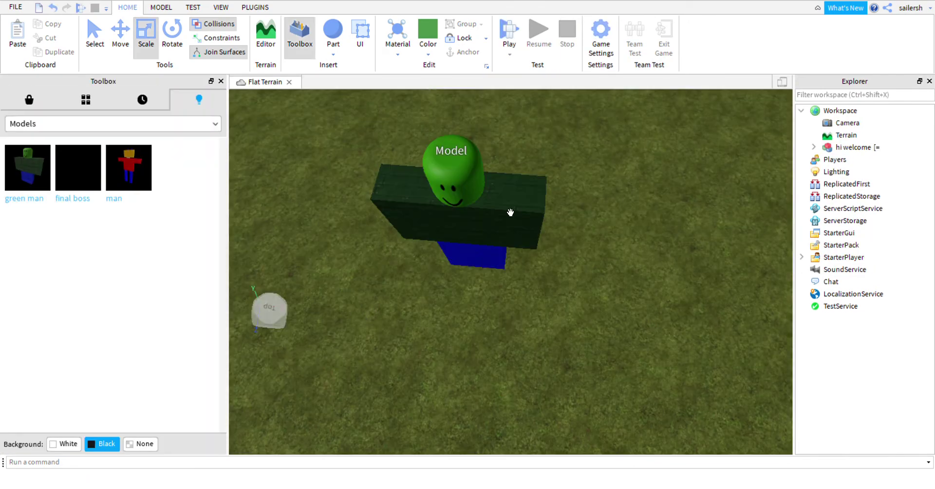
Shift the green man model slightly across the grass and deselect it
left_click(510, 213)
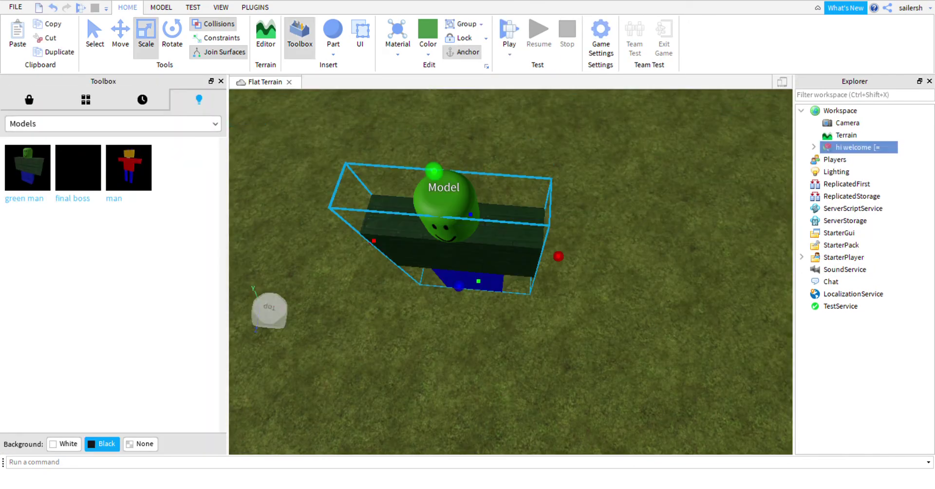
left_click(486, 343)
key("s")
key("d")
key("a")
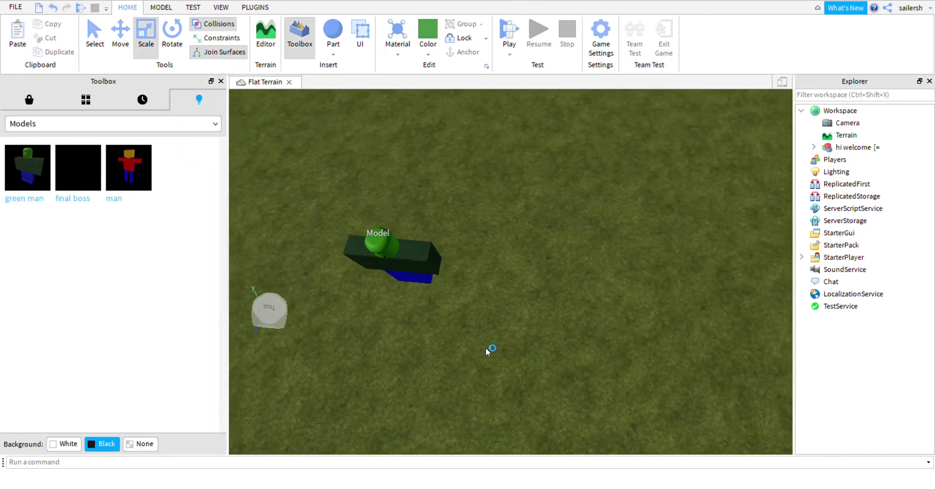
key("d")
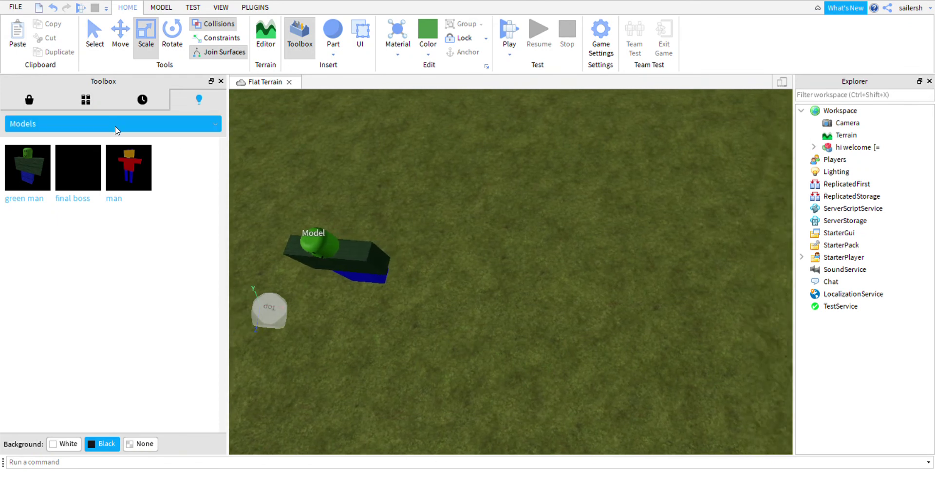
Insert the Spikes model from My Models onto the grass beside the green man
left_click(117, 130)
left_click(47, 183)
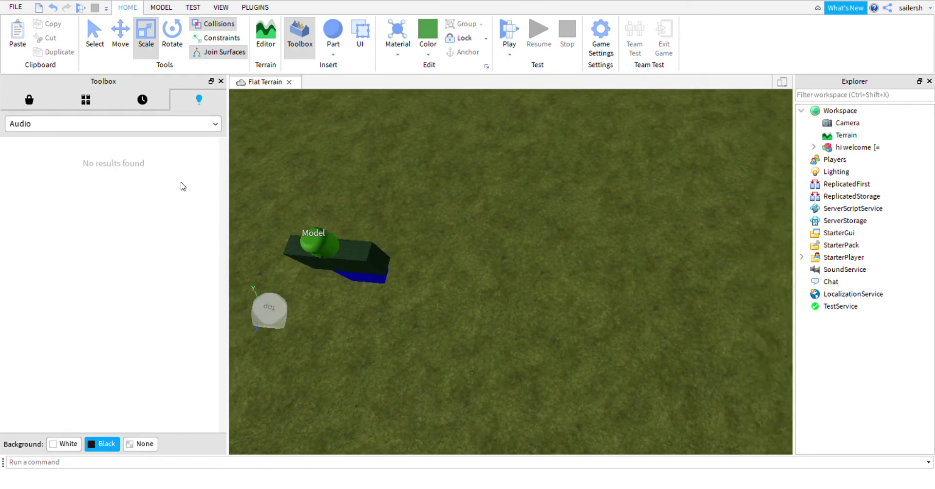
left_click(105, 103)
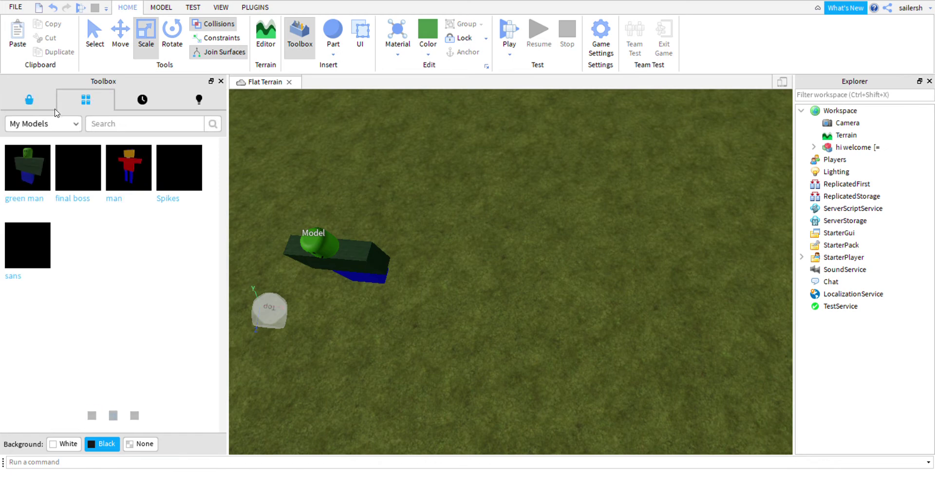
left_click(178, 185)
left_click_drag(541, 312, 508, 348)
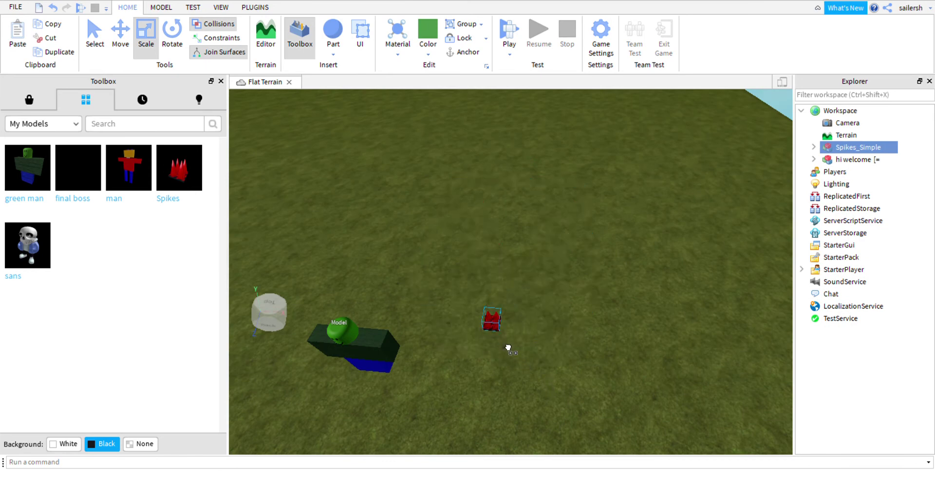
left_click_drag(711, 308, 731, 278)
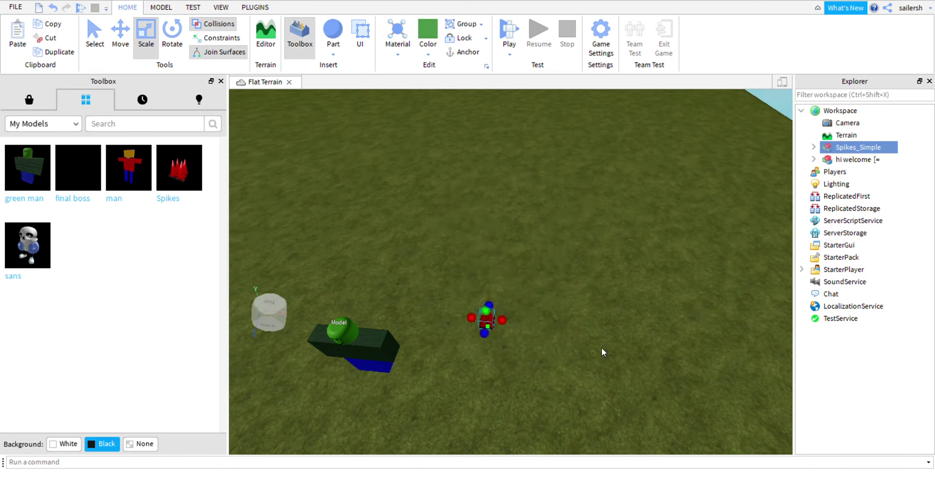
Expand Spikes_Simple in the Workspace to list its parts and move the whole model farther away from the green man
left_click(476, 437)
left_click(486, 320)
left_click(813, 147)
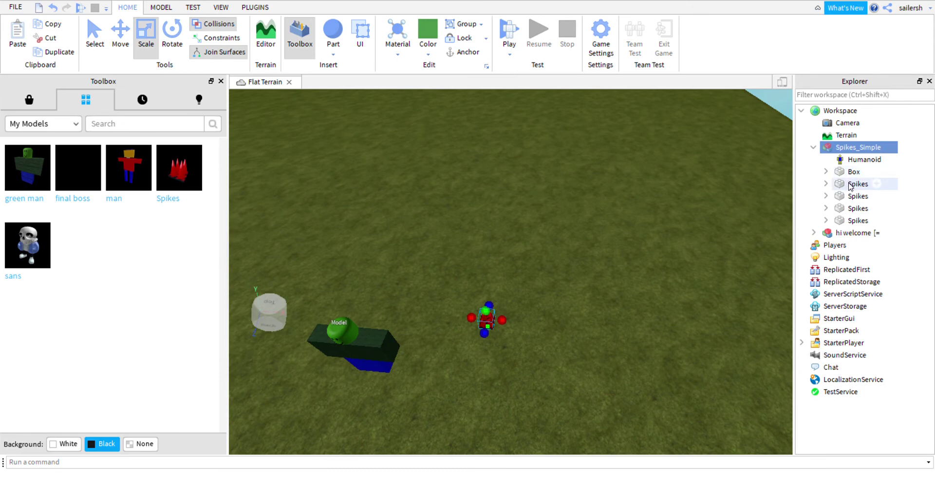
left_click(850, 186)
left_click(540, 358)
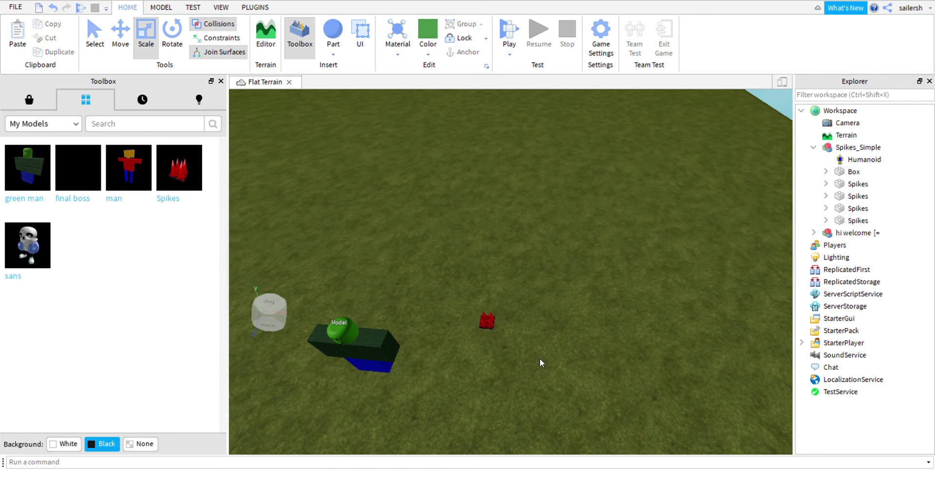
left_click_drag(506, 341, 611, 368)
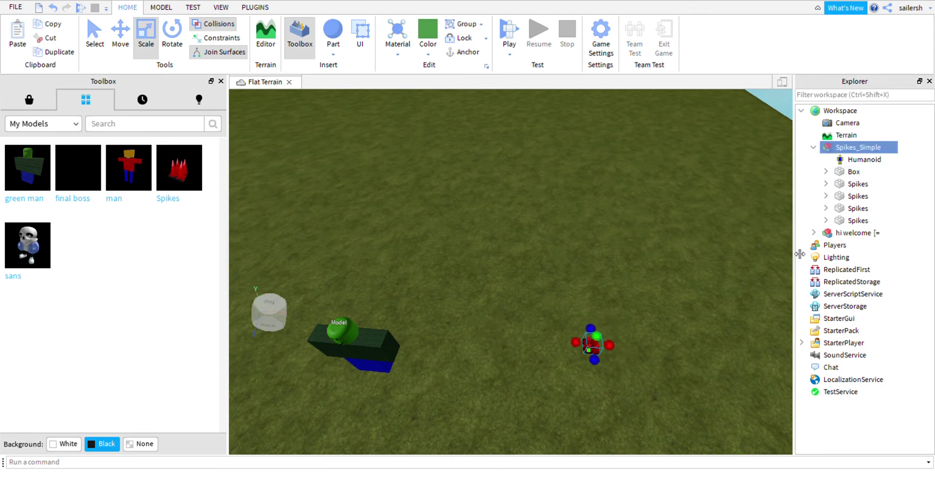
Move a single Spikes part out of the Spikes_Simple model to a spot between it and the green man
left_click(853, 172)
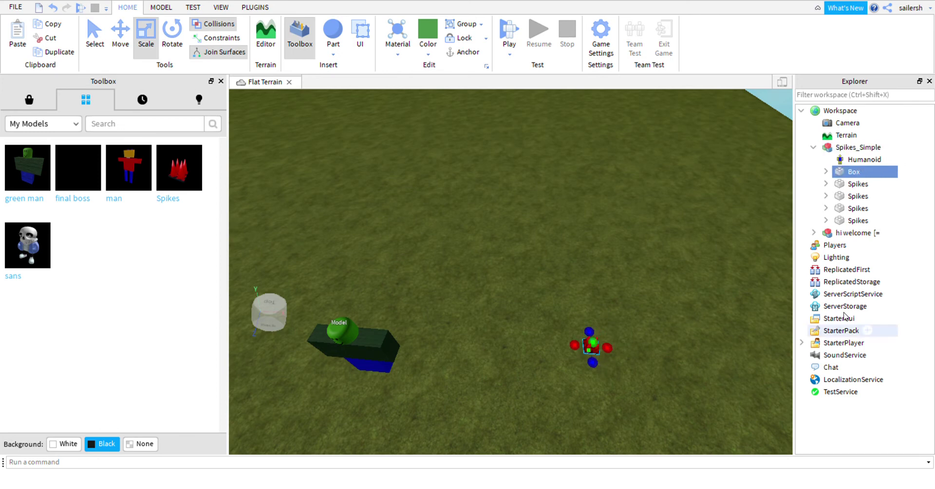
left_click(870, 212)
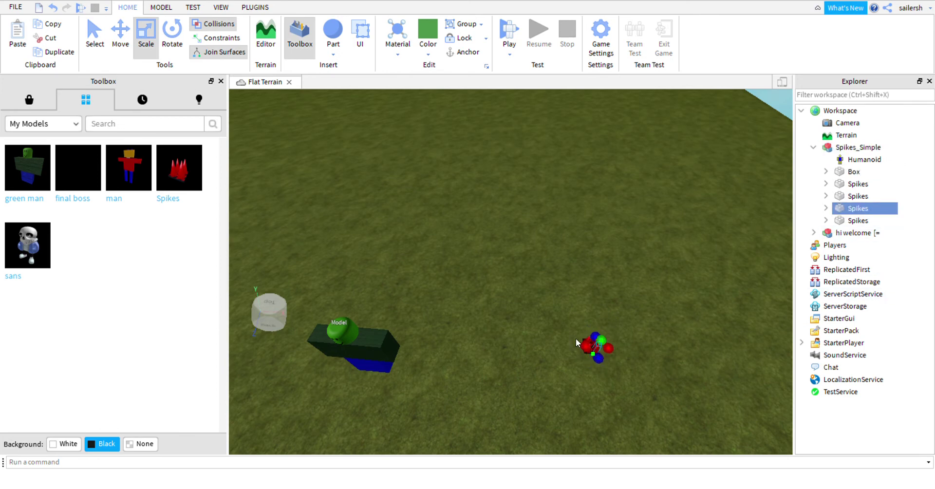
left_click(121, 32)
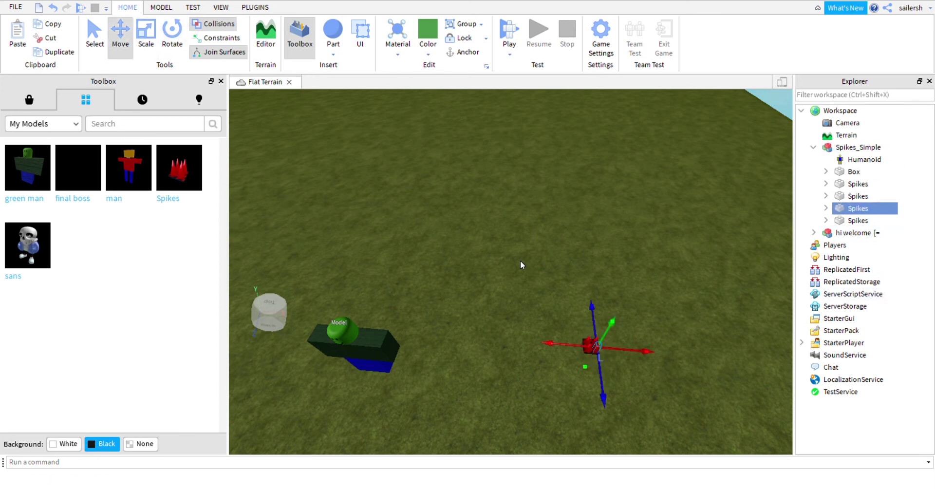
left_click_drag(629, 339, 618, 291)
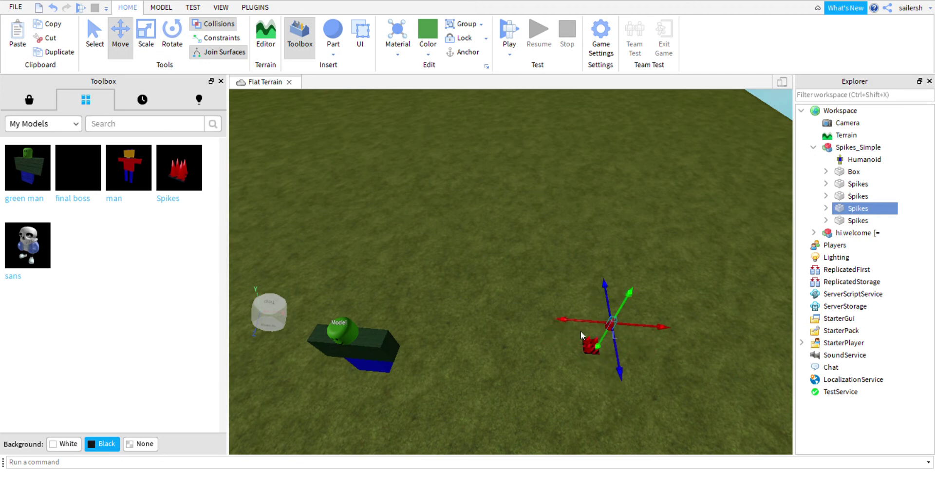
left_click_drag(580, 332, 475, 396)
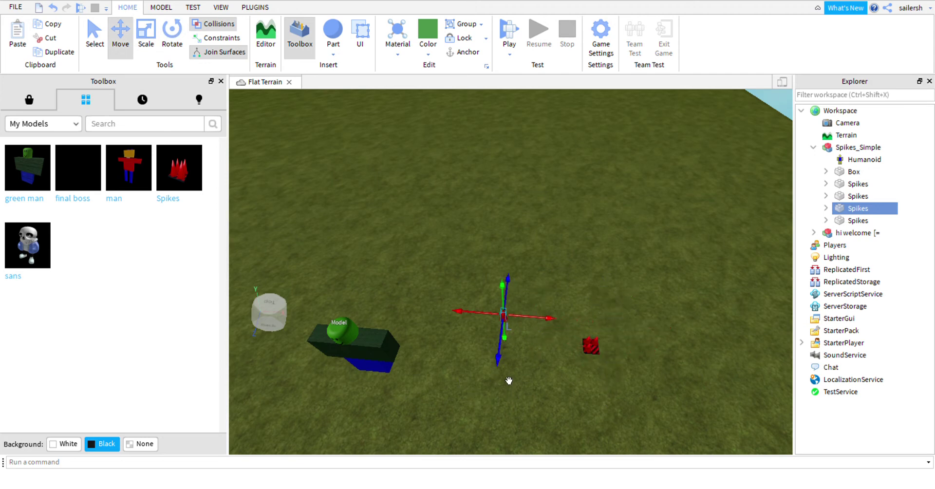
mouse_move(522, 361)
left_mouse_down()
mouse_move(528, 395)
mouse_move(527, 369)
mouse_move(524, 378)
left_mouse_up()
left_click(541, 412)
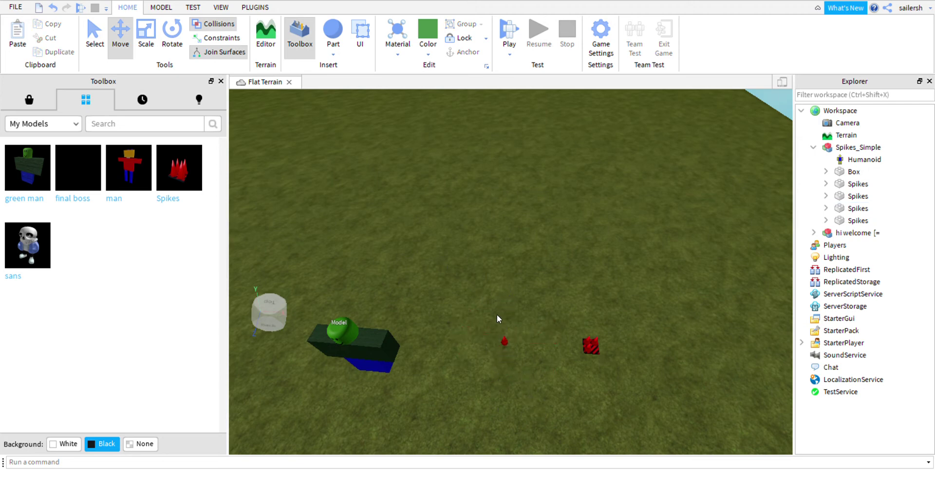
Scale the whole Spikes_Simple model up until its spikes tower over the green man, and deselect it
left_click(519, 350)
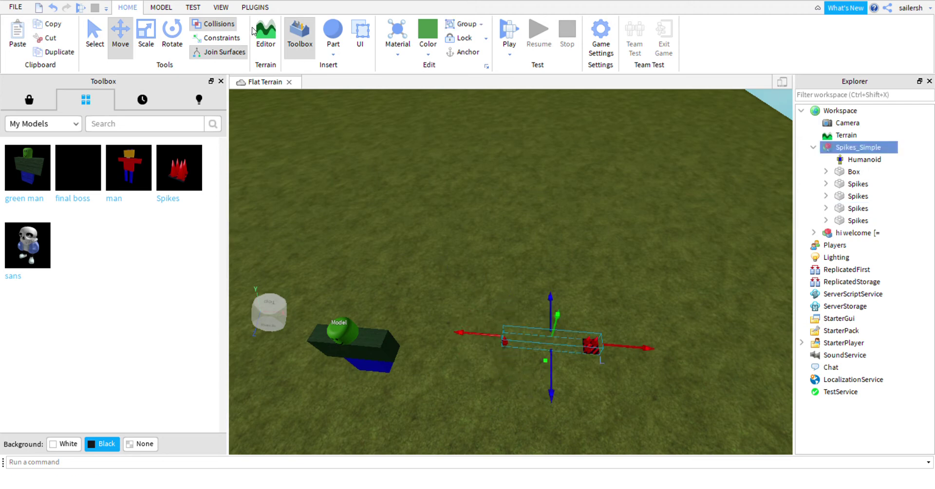
left_click(146, 33)
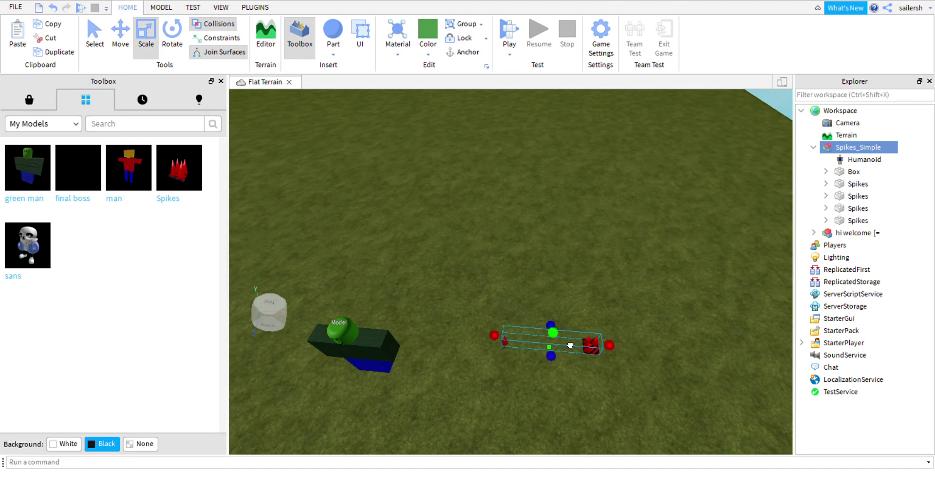
left_click_drag(570, 344, 565, 194)
left_click(545, 377)
key("s")
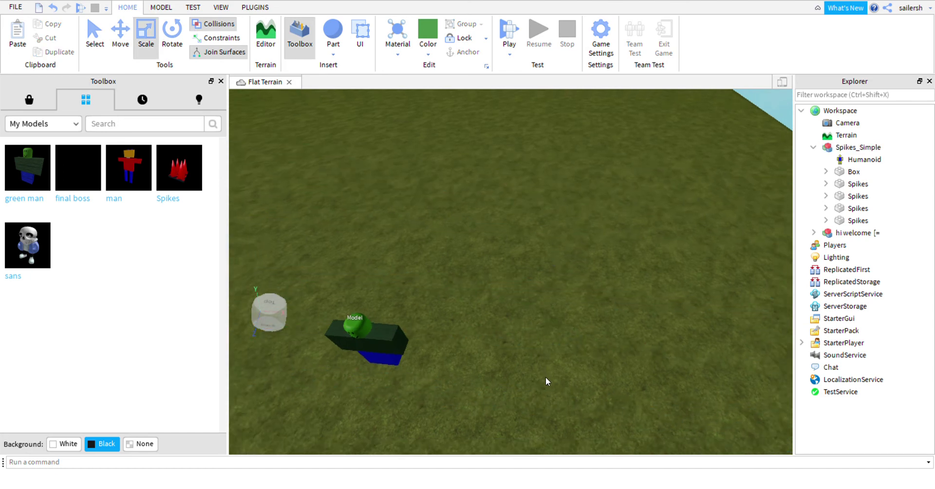
key("a")
key("s")
key("d")
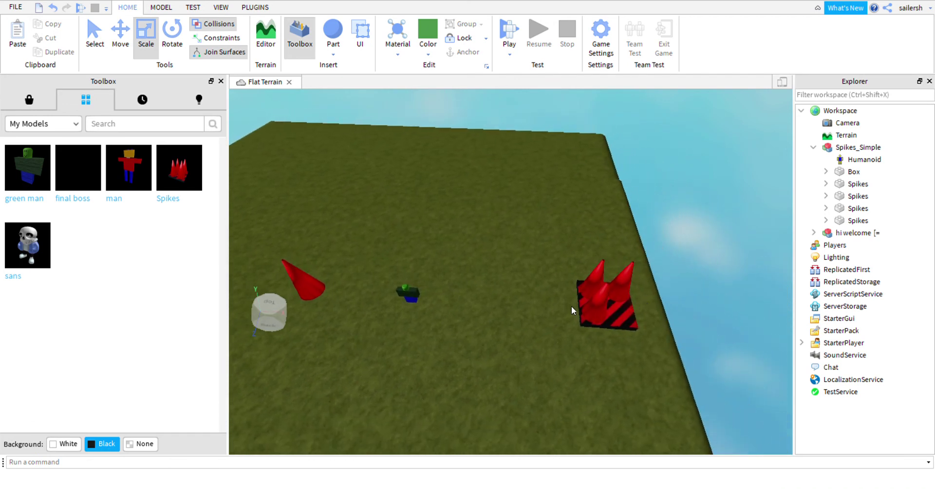
Ungroup the enlarged Spikes_Simple model and move the detached spike right beside the green man
left_click(609, 325)
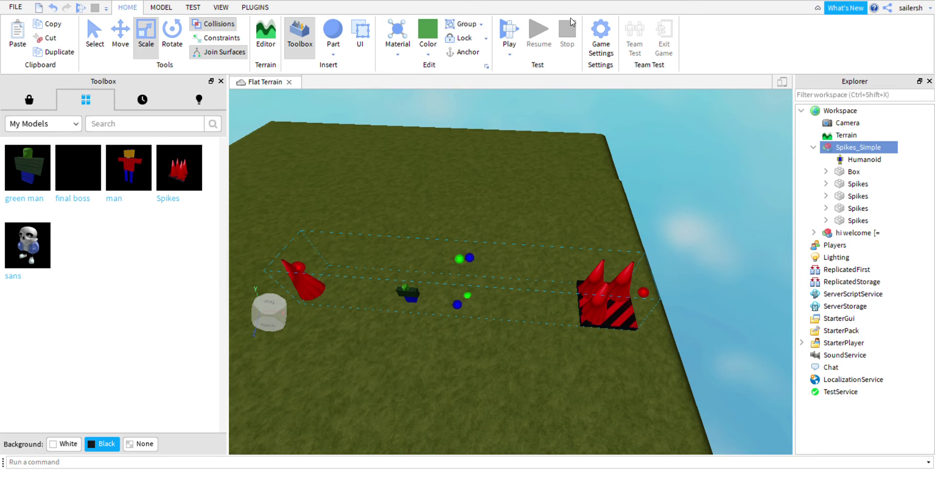
key("ctrl+u")
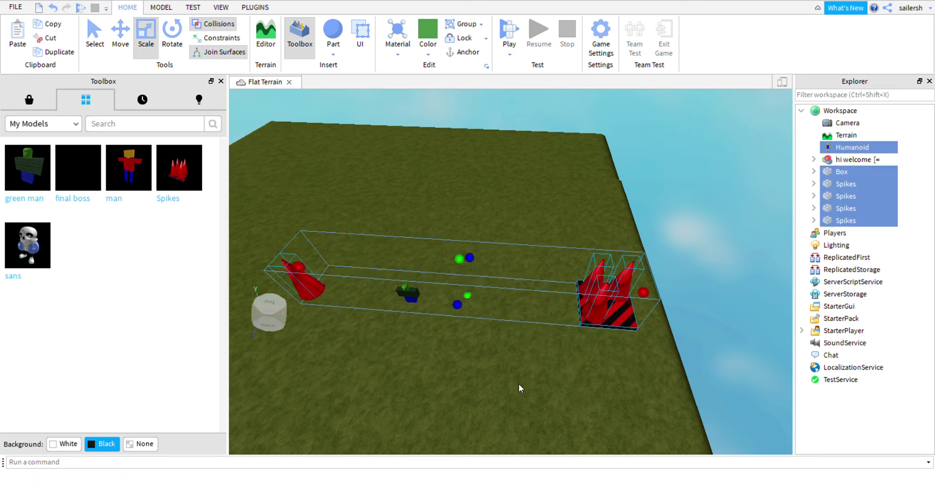
left_click(425, 309)
left_click_drag(323, 291, 470, 313)
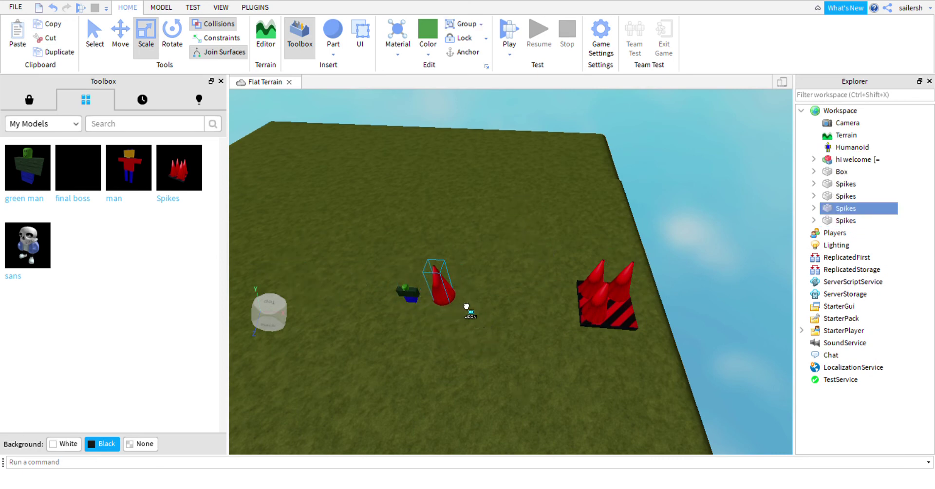
Anchor the detached spike and place a duplicate of it on the other side of the green man
left_click(460, 51)
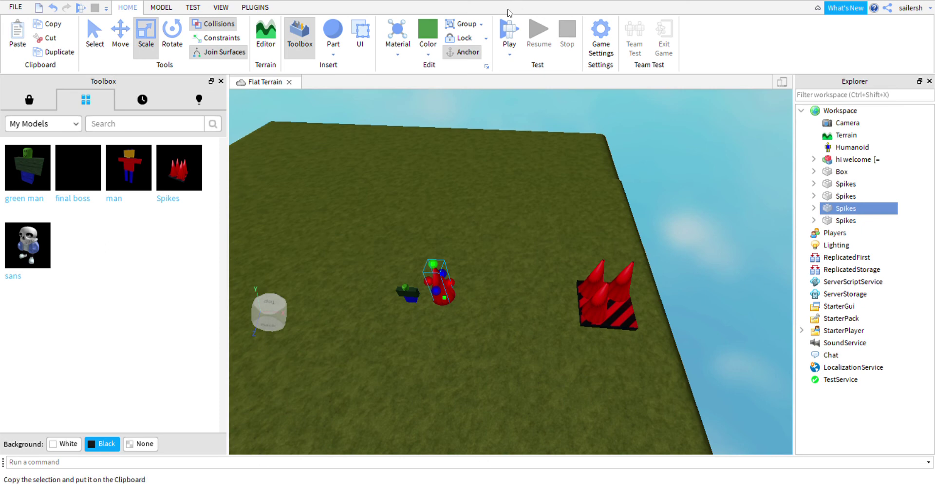
key("ctrl+d")
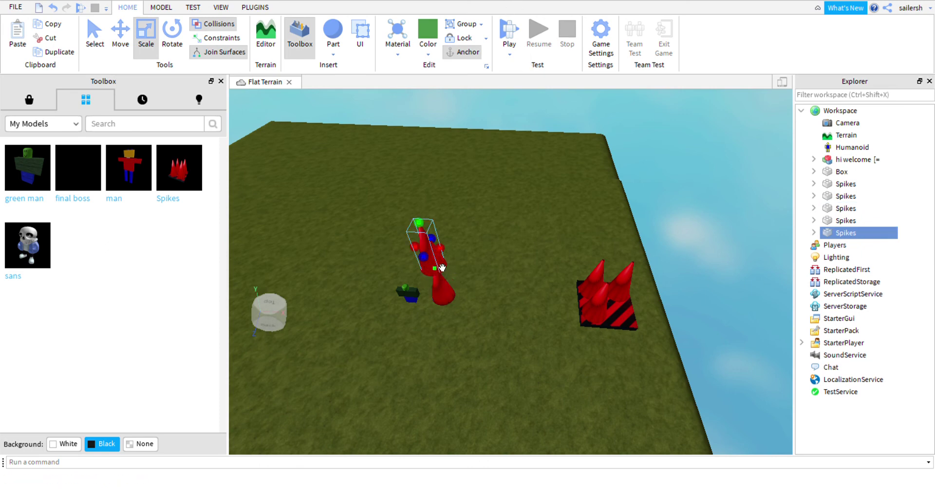
left_click_drag(442, 267, 383, 304)
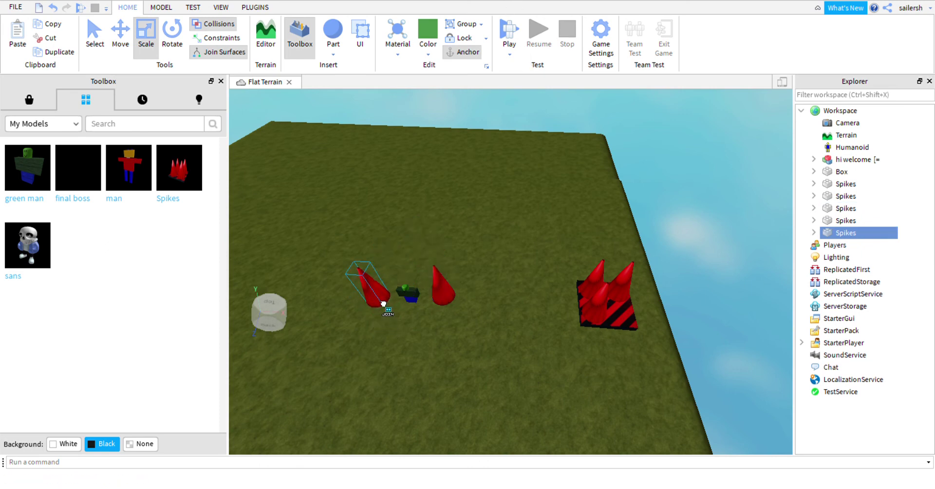
left_click(546, 311)
Move the three remaining spikes off the striped box and arrange them on the grass behind the green man
left_click_drag(613, 316, 378, 256)
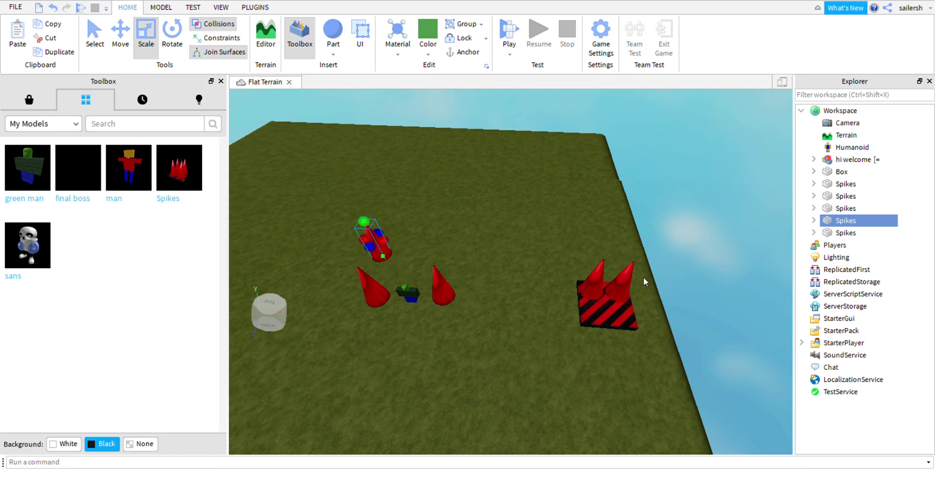
left_click_drag(642, 281, 451, 256)
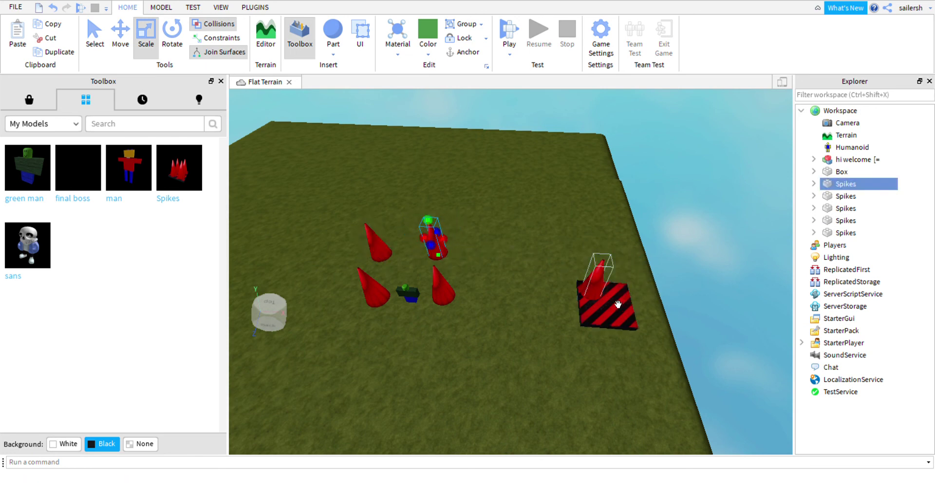
left_click_drag(617, 305, 422, 280)
left_click(512, 336)
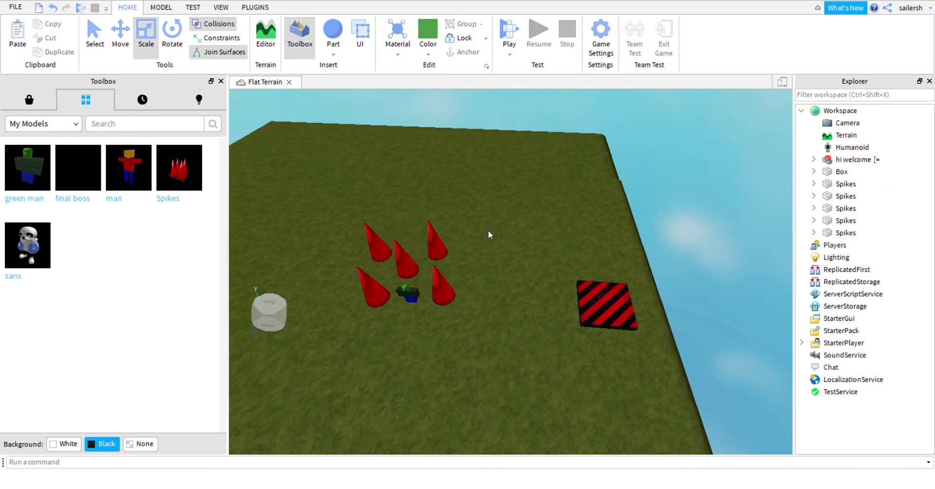
Playtest the place and walk the character into the giant red spikes around the green man
left_click(504, 38)
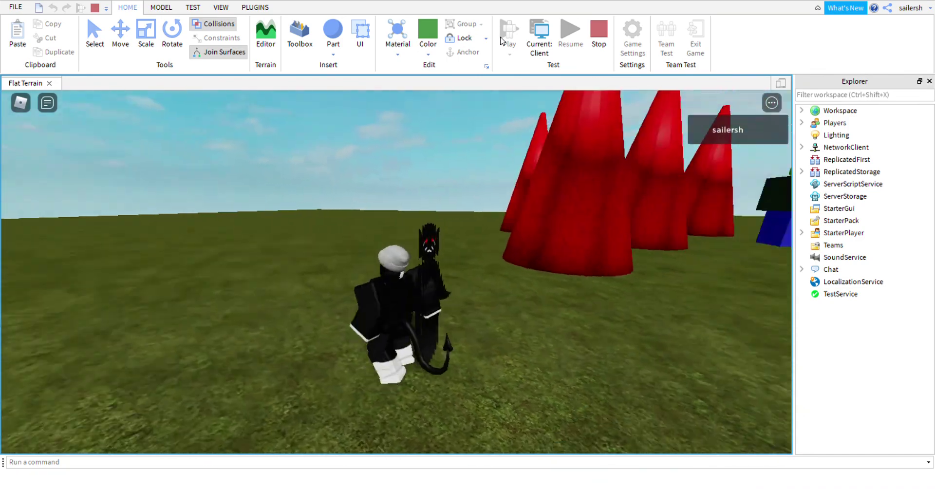
key("w")
key("Left")
key("Right")
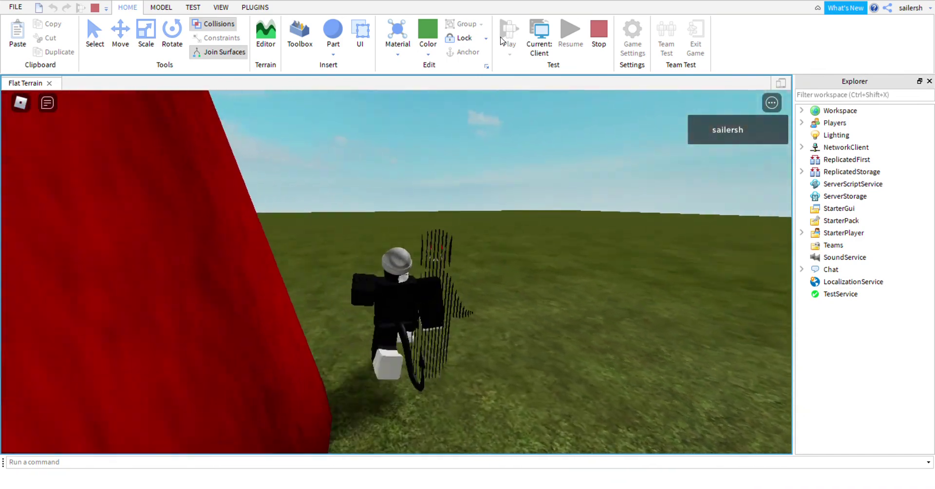
key("Left")
key("Left")
key("w")
key("Left")
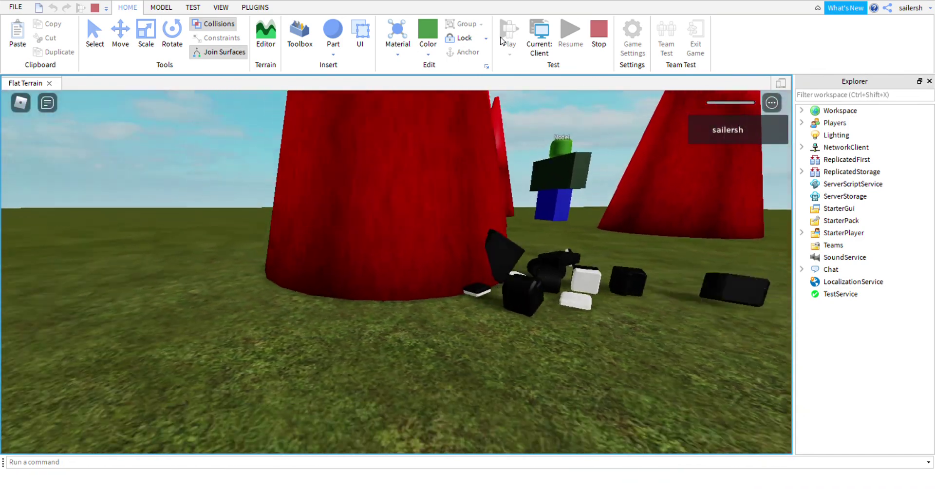
key("Right")
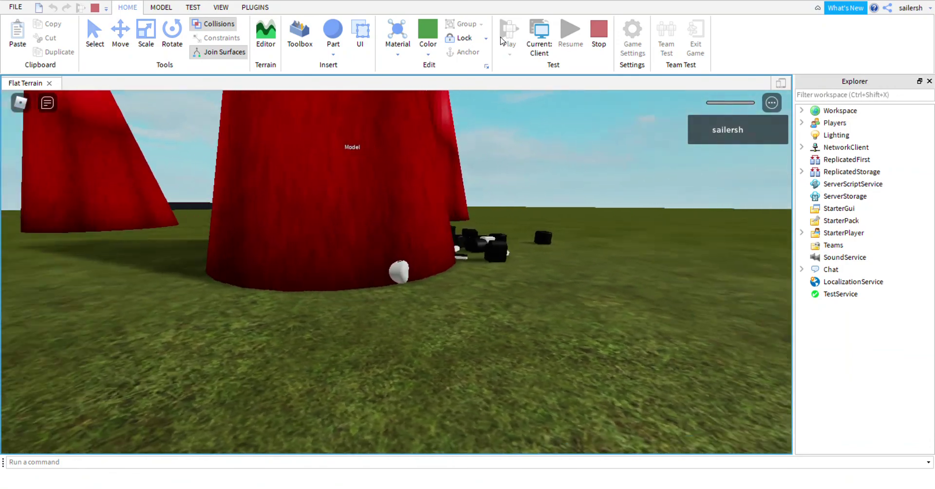